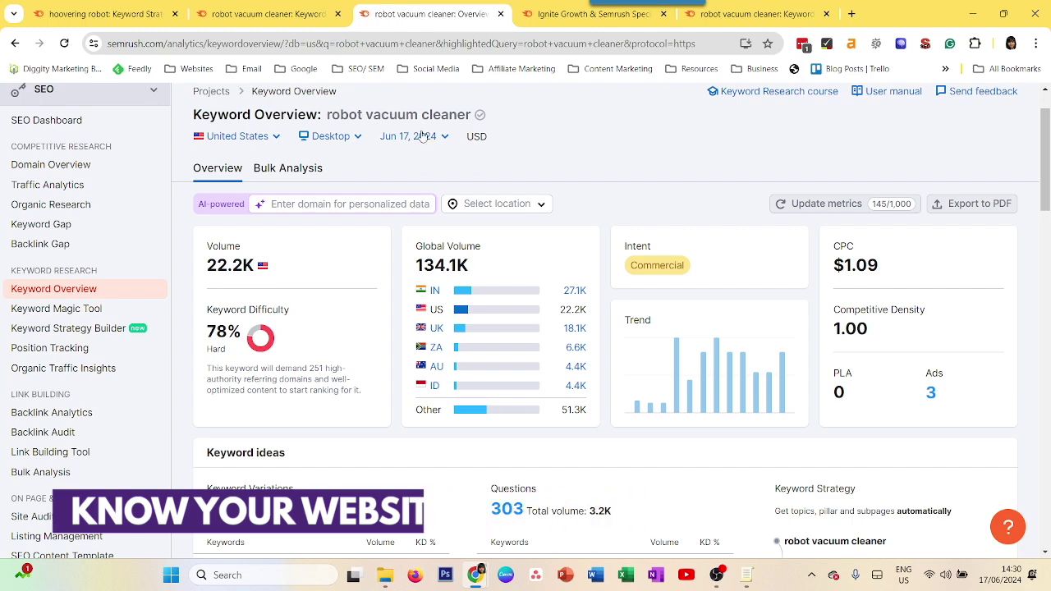
# Step: View the Semrush 14-day PRO trial offer page, and return to the keyword overview for robot vacuum cleaner
pyautogui.scroll(1, 720, 243)
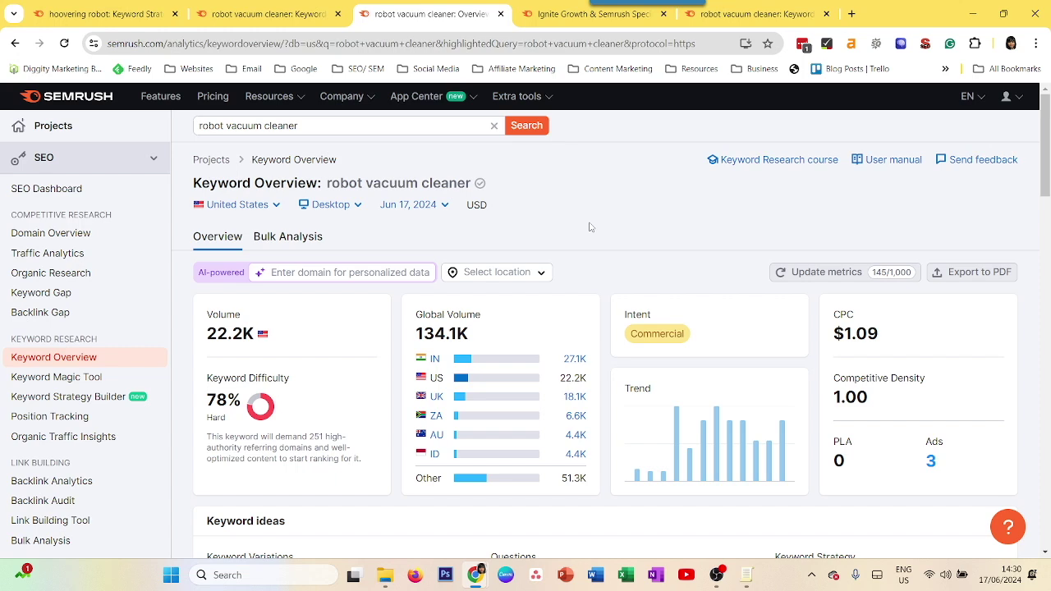
pyautogui.click(558, 20)
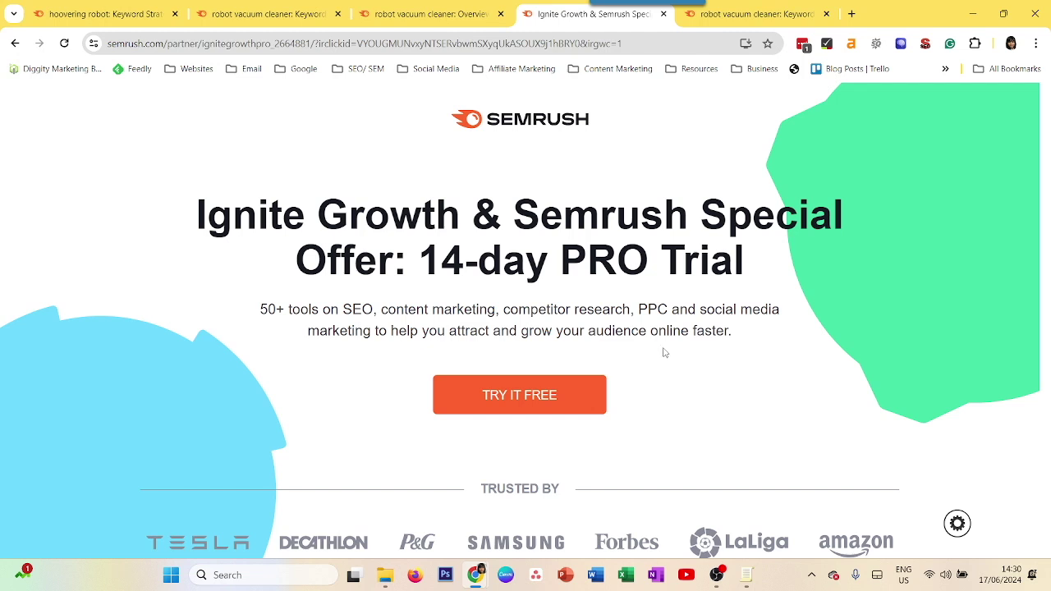
pyautogui.click(433, 8)
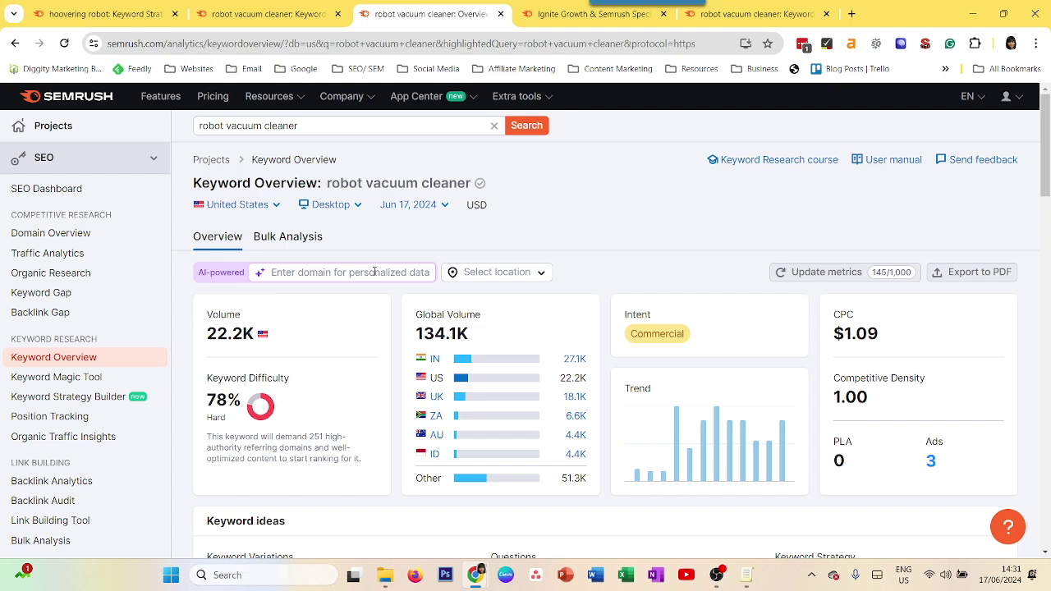
# Step: Personalize the keyword overview metrics for the domain dyson.com and read the explanation of Personal Keyword Difficulty
pyautogui.click(373, 272)
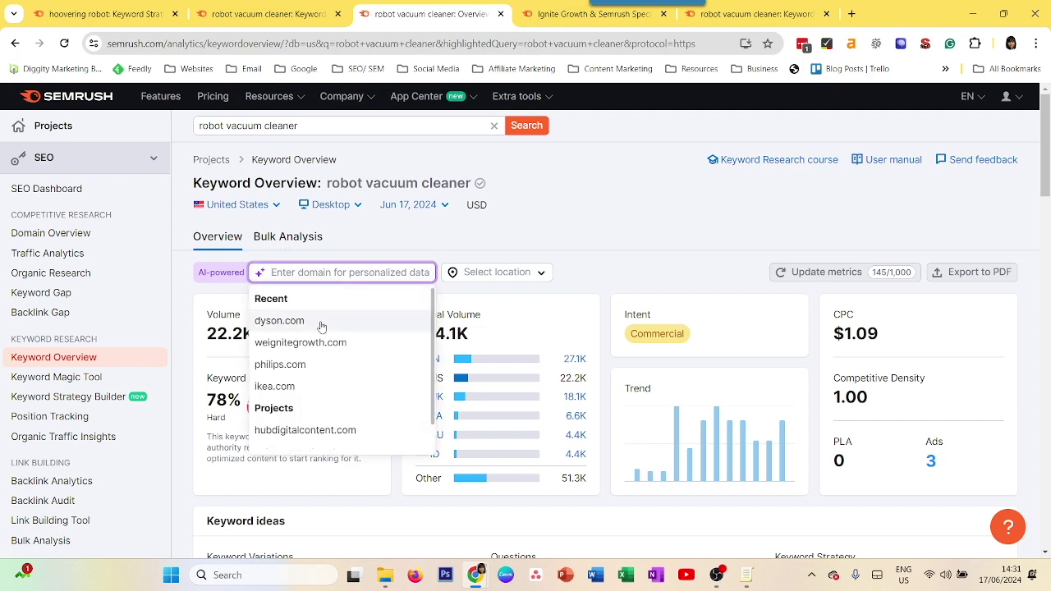
pyautogui.click(279, 320)
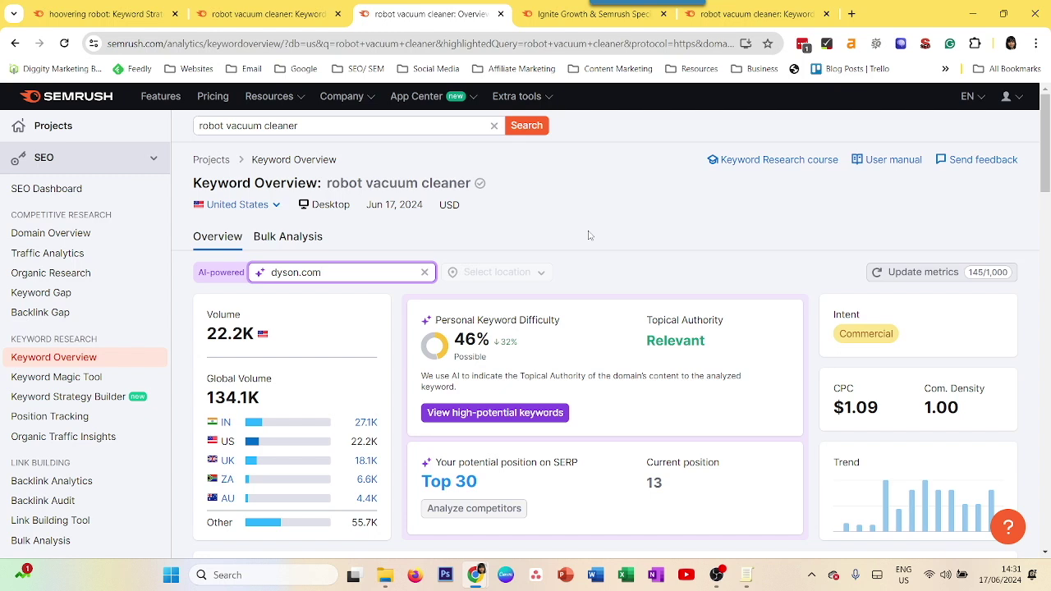
pyautogui.moveTo(496, 327)
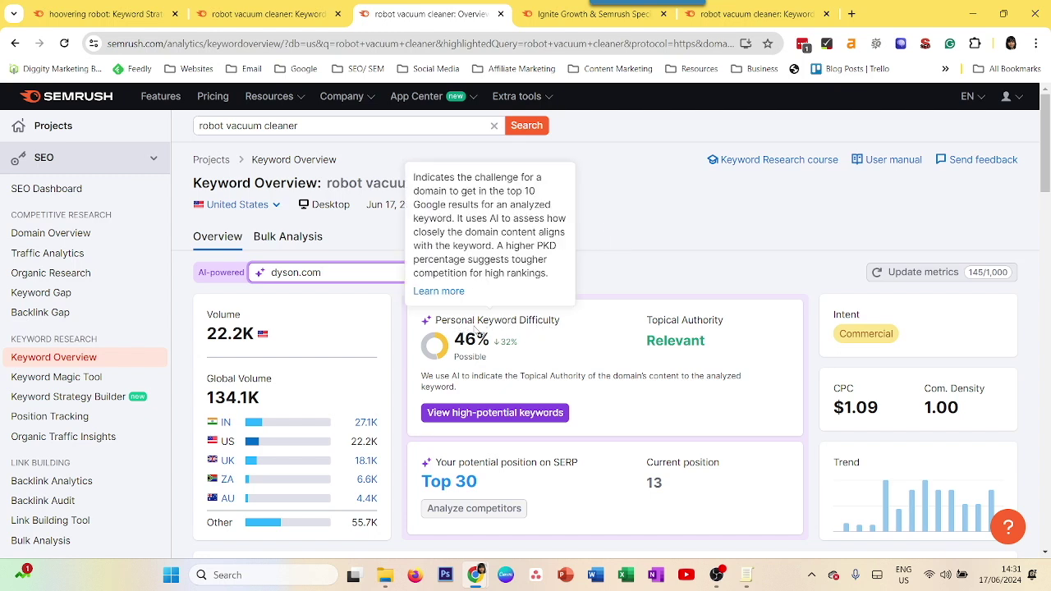
pyautogui.moveTo(504, 345)
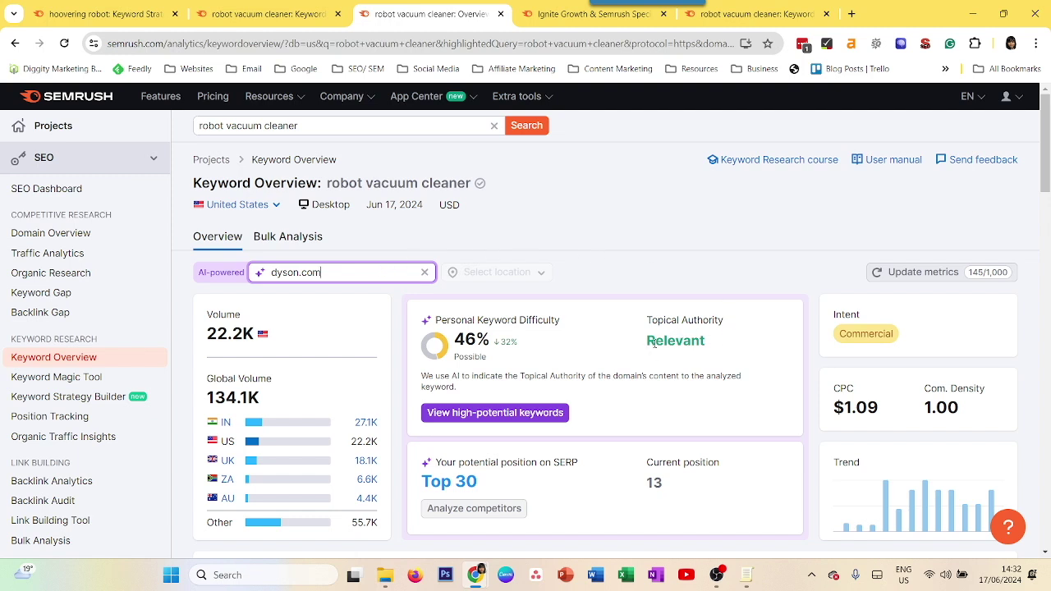
pyautogui.click(695, 223)
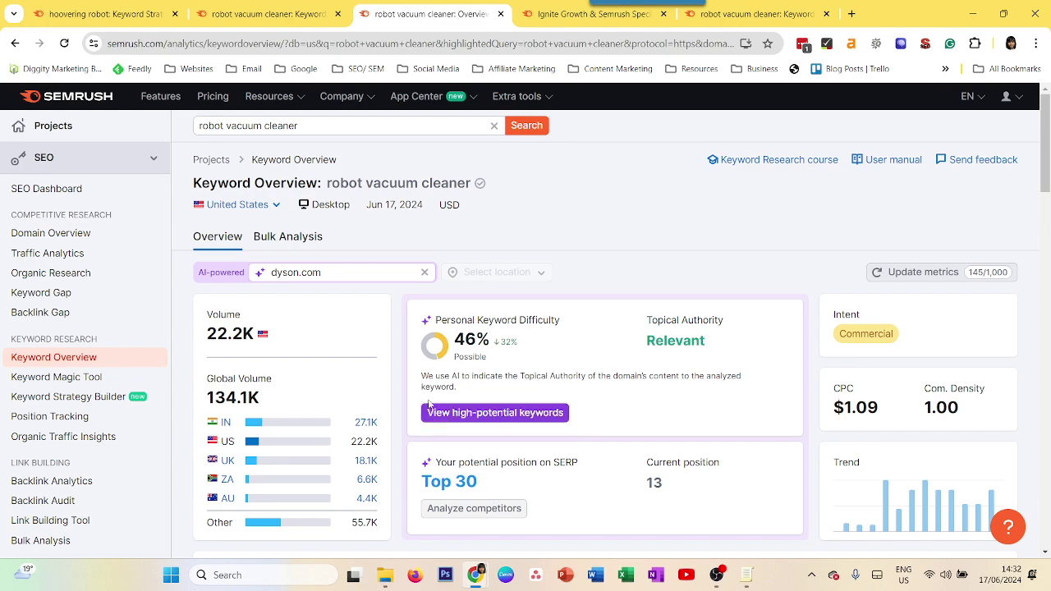
# Step: Examine the volume and personal difficulty of the keyword variations, checking the rating for robot vacuum cleaner
pyautogui.scroll(-3, 333, 376)
pyautogui.scroll(-3, 336, 376)
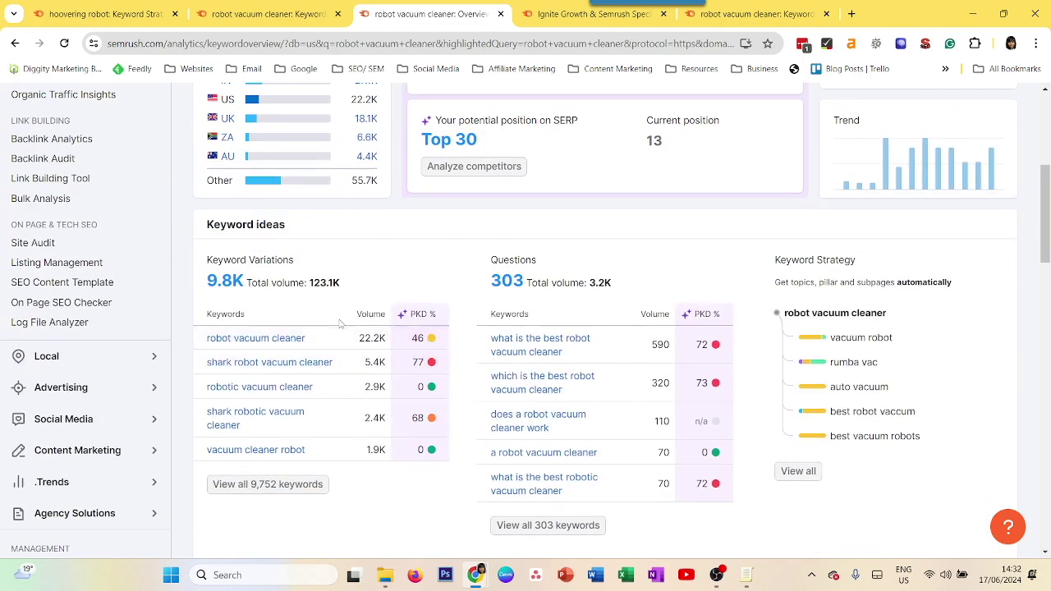
pyautogui.scroll(2, 343, 331)
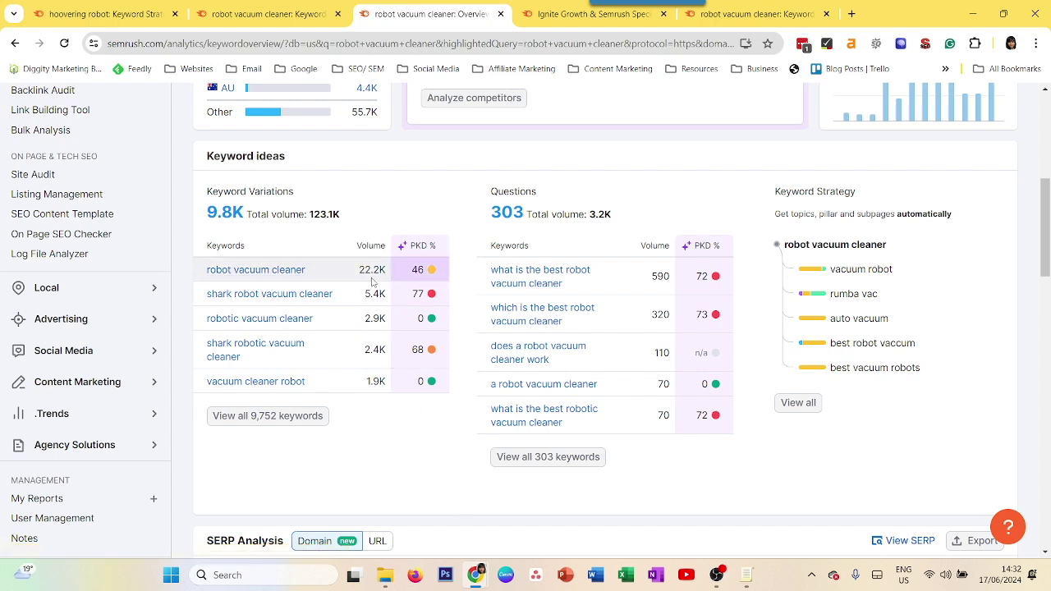
pyautogui.moveTo(437, 277)
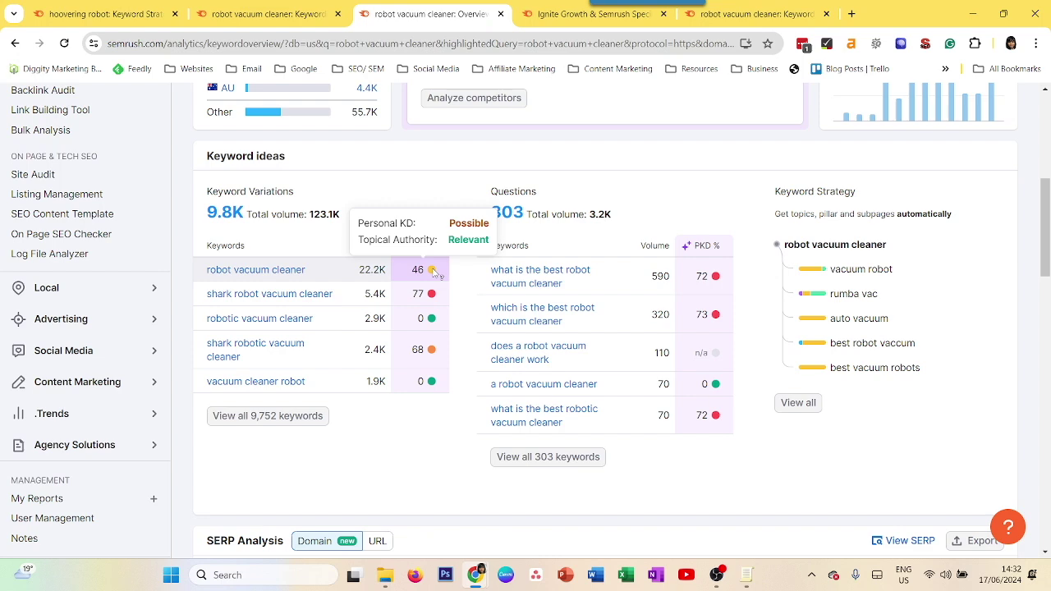
# Step: Examine the domain-level SERP Analysis comparing dyson.com with the domains ranking in positions 1-10
pyautogui.scroll(-3, 429, 296)
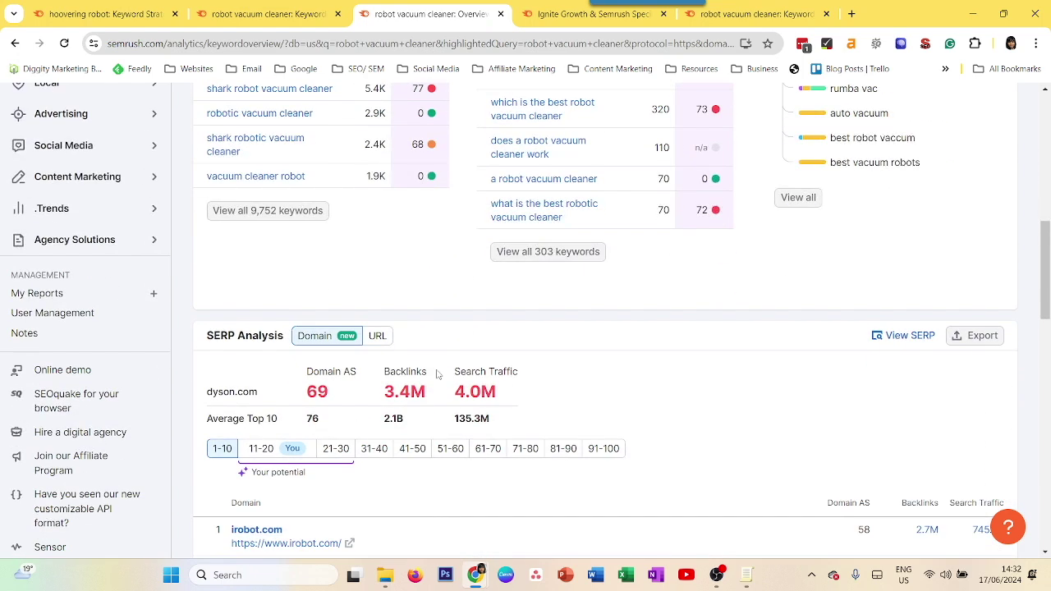
pyautogui.scroll(-2, 427, 301)
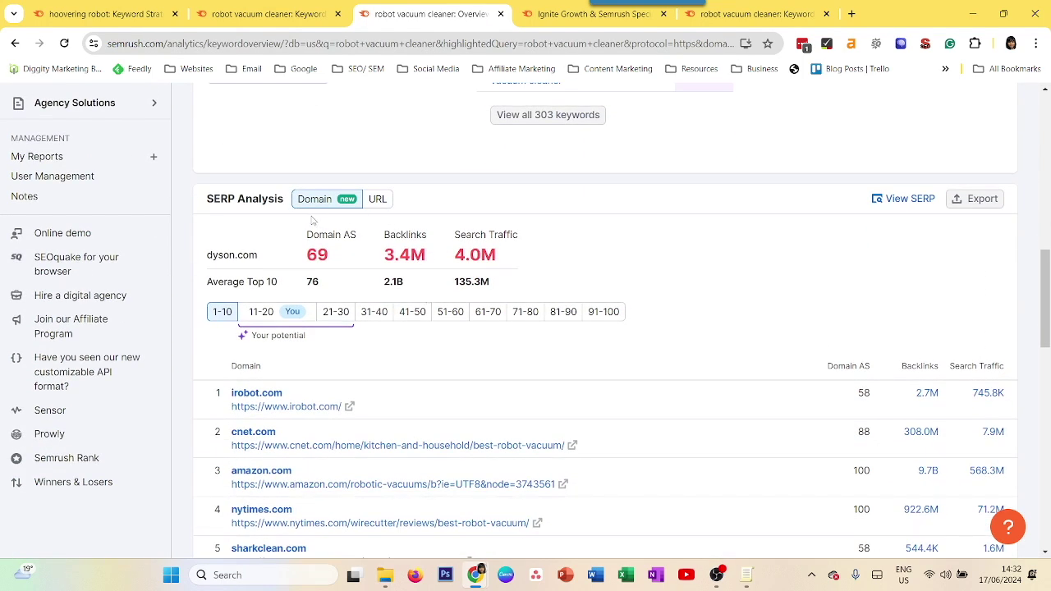
pyautogui.scroll(-1, 339, 401)
pyautogui.scroll(1, 341, 386)
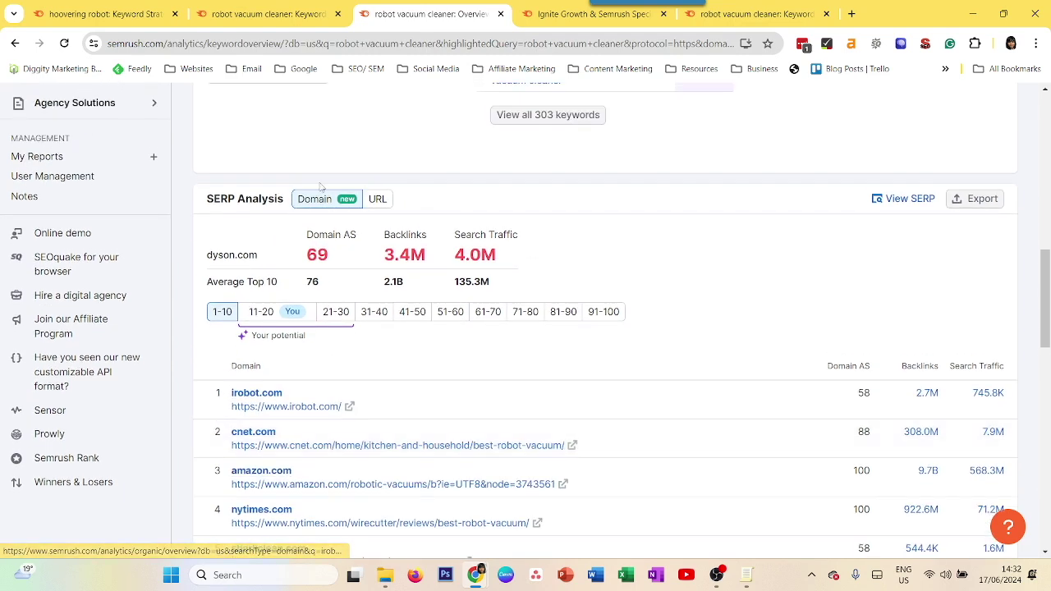
pyautogui.scroll(-4, 575, 411)
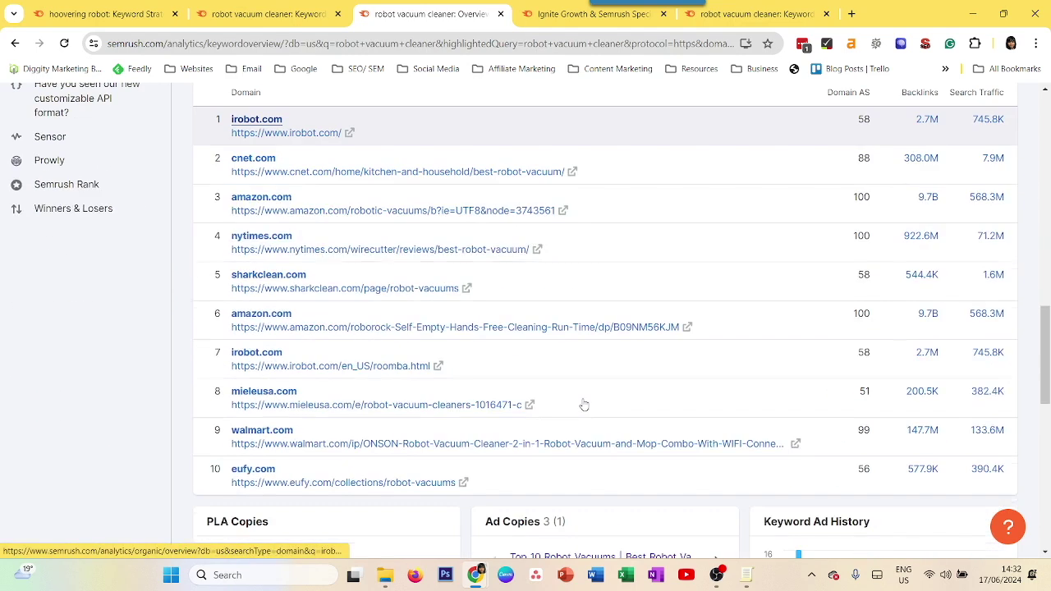
pyautogui.scroll(2, 584, 404)
pyautogui.scroll(1, 584, 405)
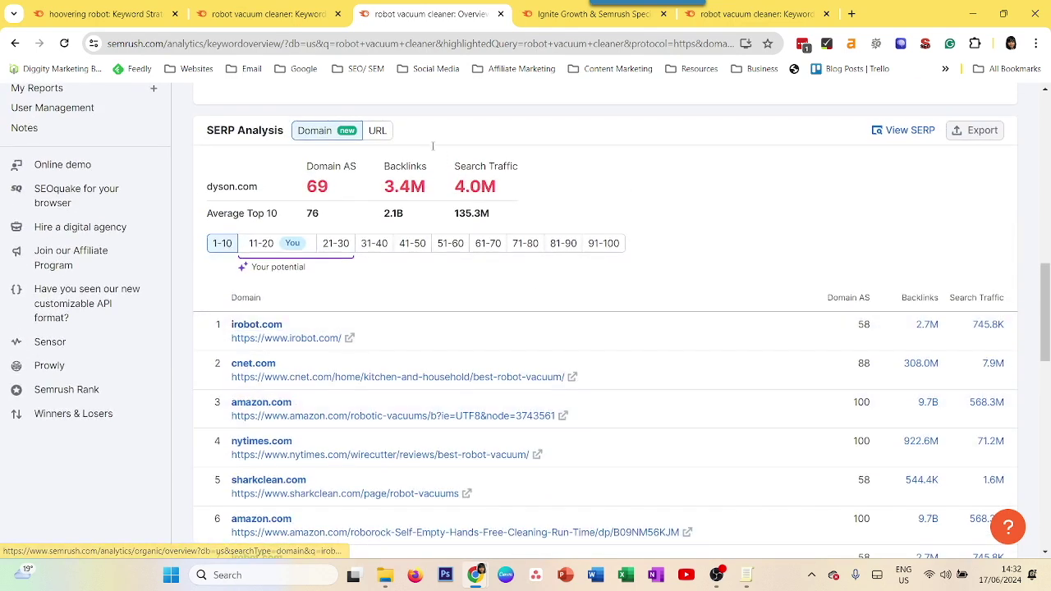
# Step: Show the SERP Analysis by URL and examine the page-level metrics of the top ten results
pyautogui.click(386, 135)
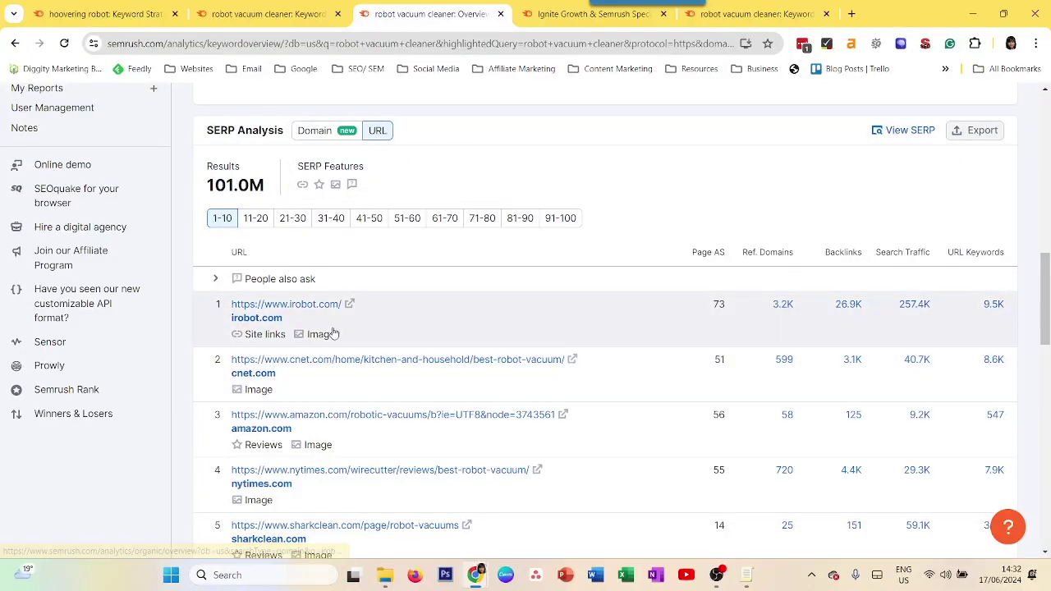
pyautogui.scroll(-2, 596, 504)
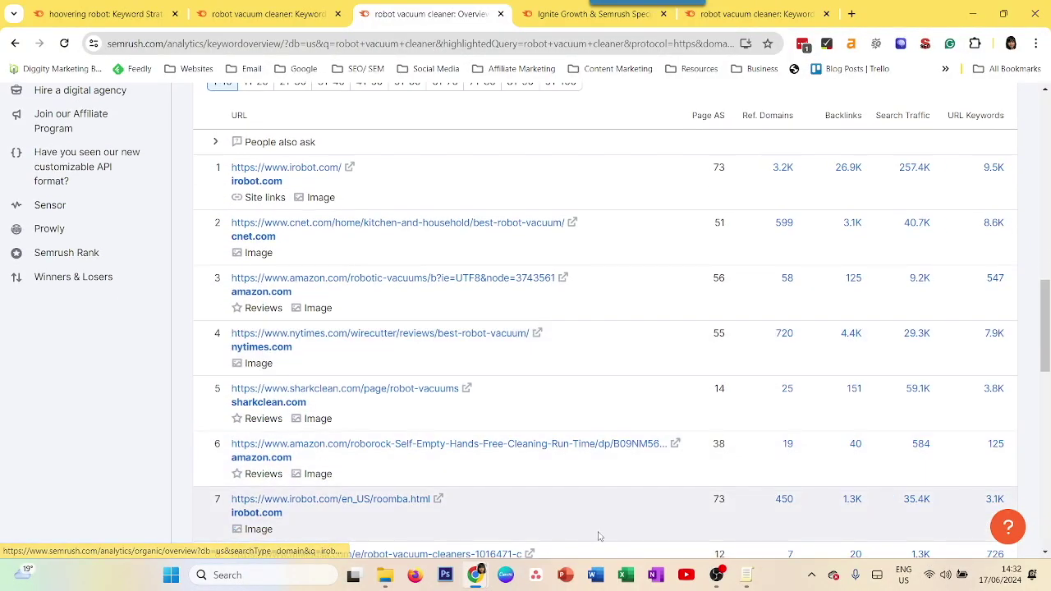
pyautogui.scroll(-2, 749, 489)
pyautogui.scroll(-2, 570, 491)
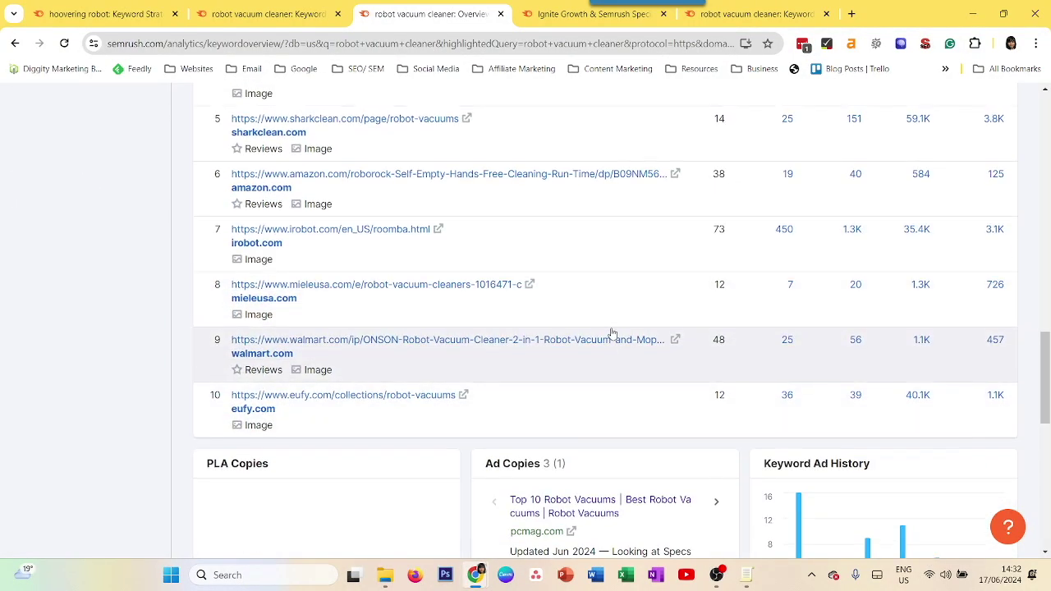
pyautogui.scroll(4, 657, 316)
pyautogui.scroll(2, 681, 303)
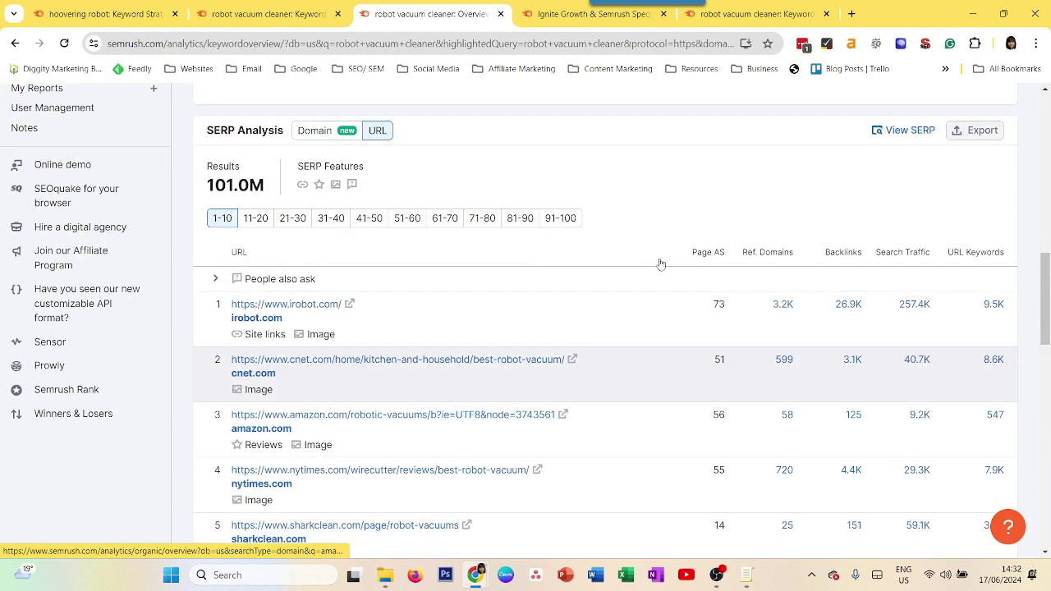
# Step: Return the SERP Analysis to the domain comparison and show positions 11-20, where dyson.com ranks
pyautogui.click(327, 132)
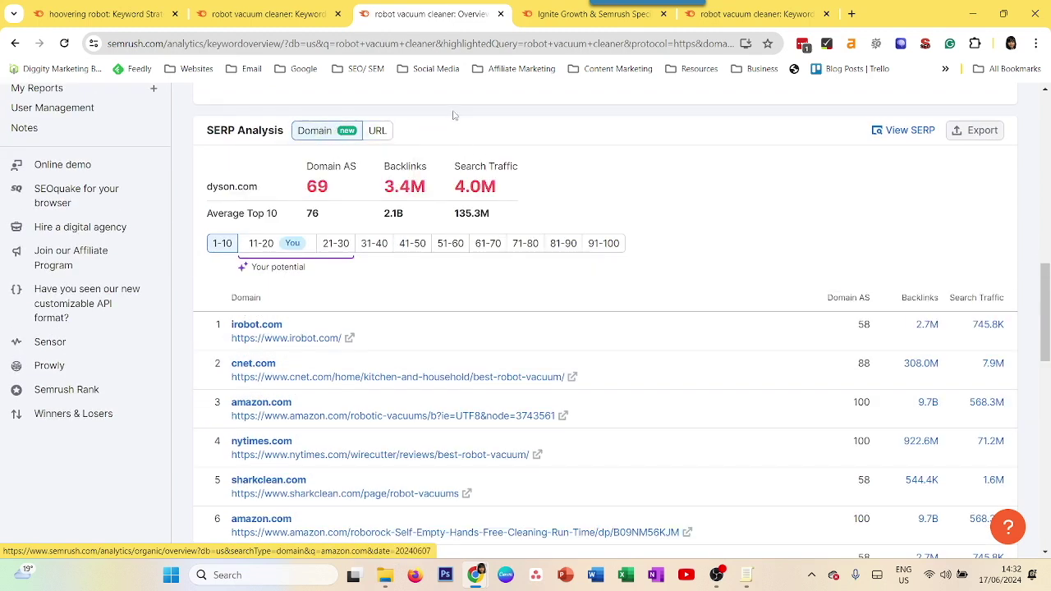
pyautogui.moveTo(274, 254)
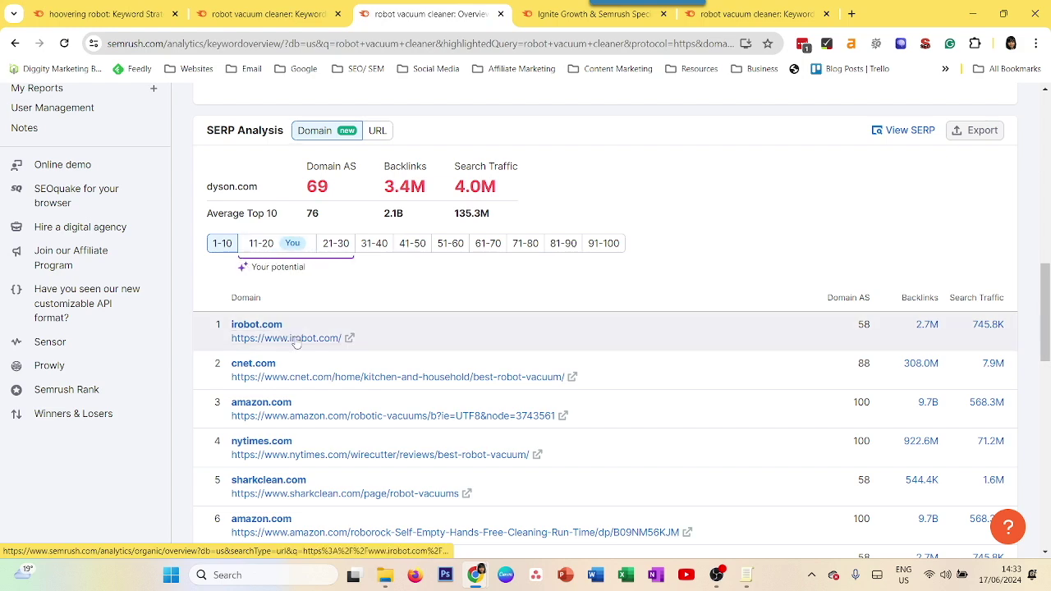
pyautogui.scroll(-3, 296, 344)
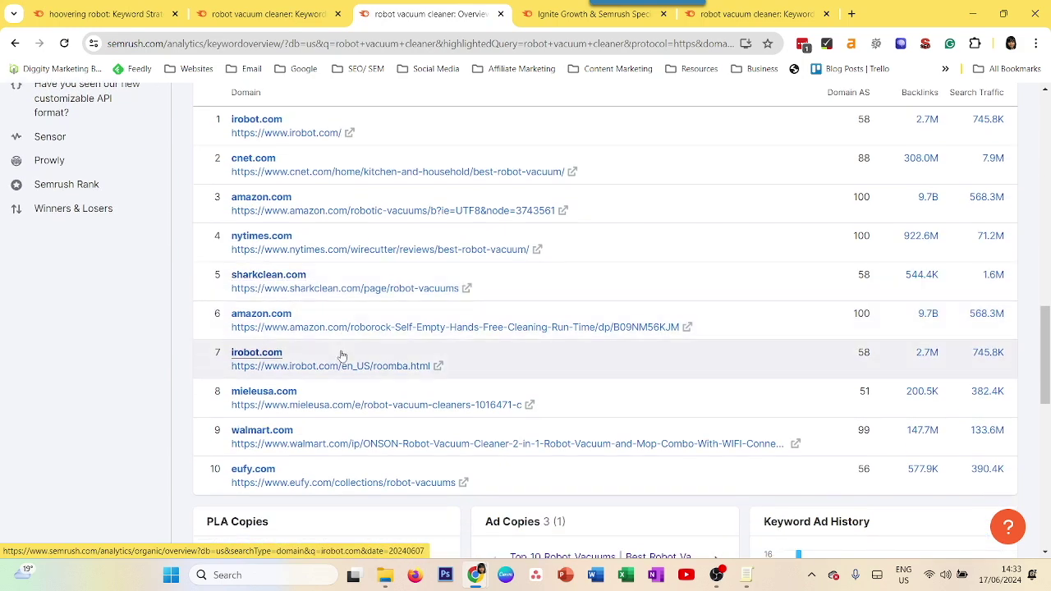
pyautogui.scroll(1, 364, 205)
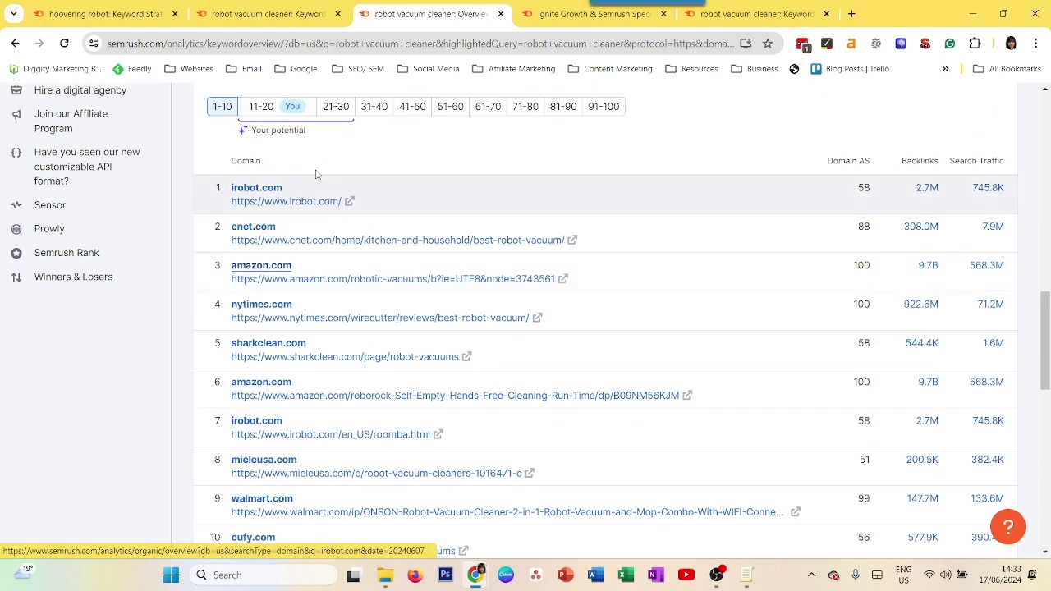
pyautogui.click(260, 112)
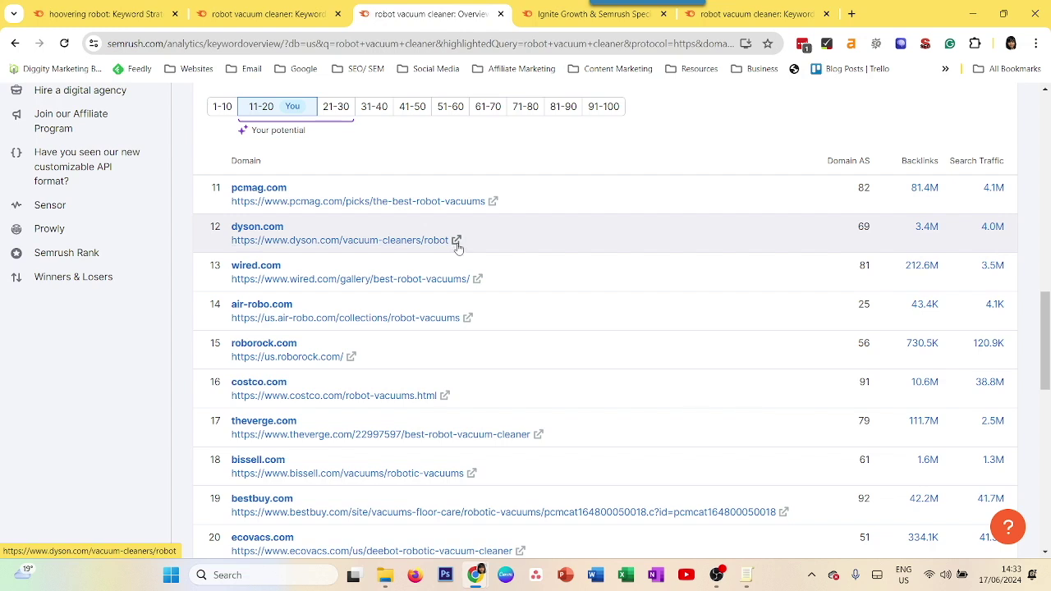
# Step: Review dyson.com's personal keyword difficulty, topical authority and potential SERP position in the overview
pyautogui.scroll(1, 332, 185)
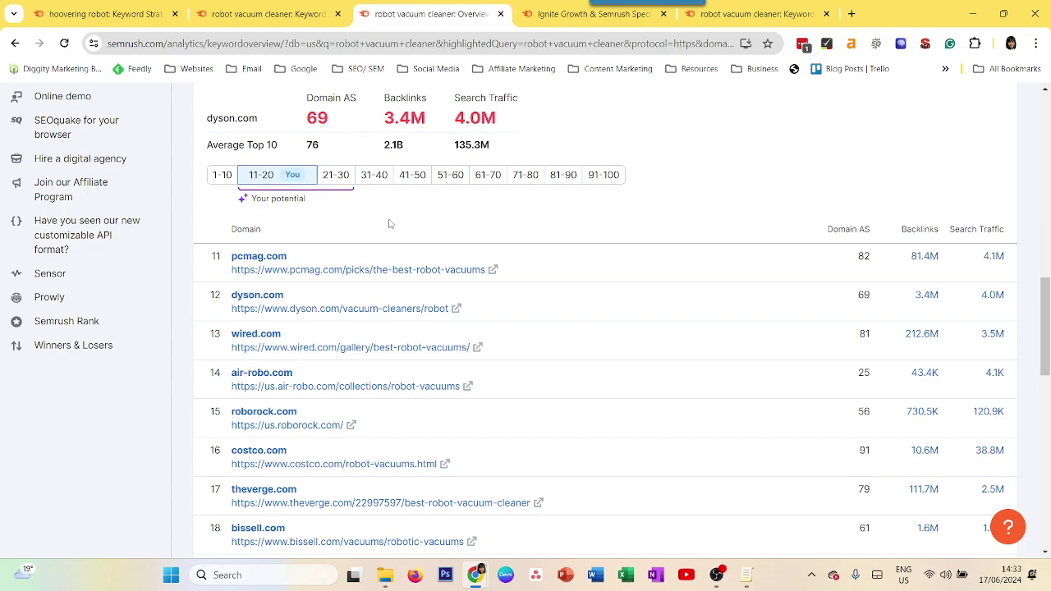
pyautogui.scroll(8, 390, 224)
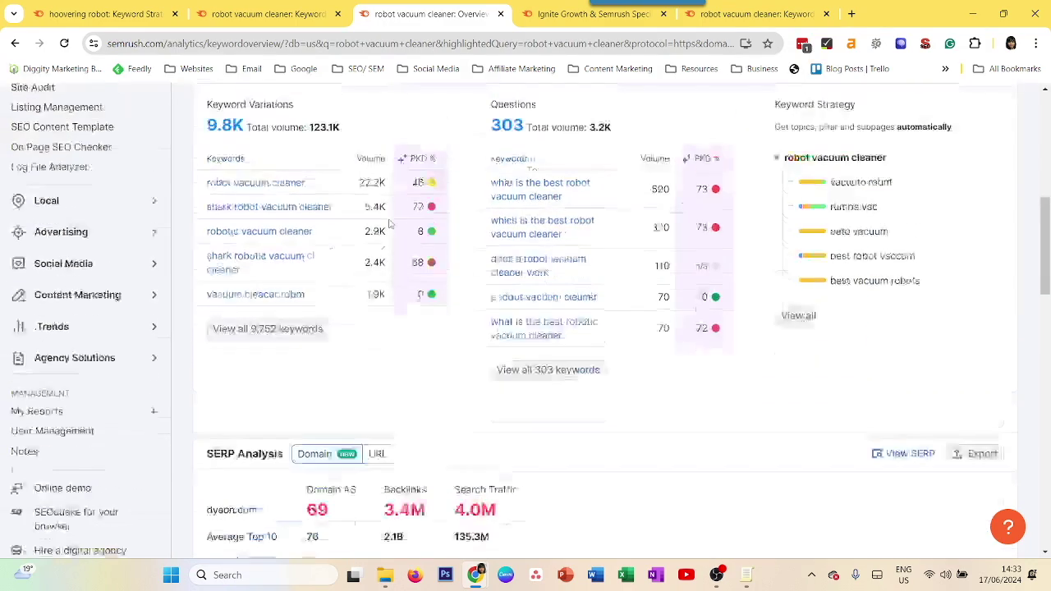
pyautogui.scroll(3, 390, 223)
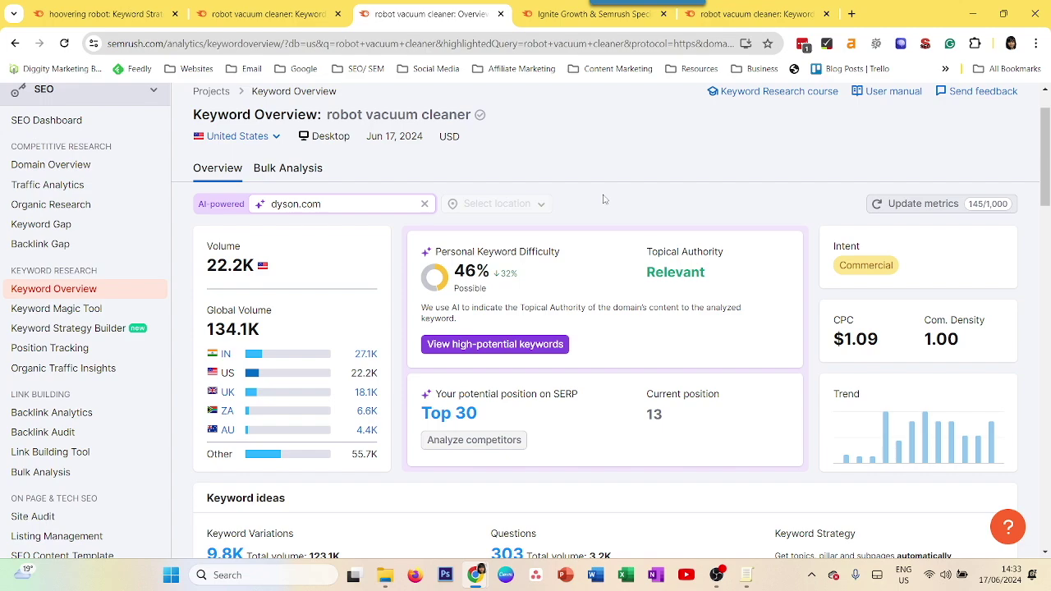
pyautogui.scroll(-6, 604, 199)
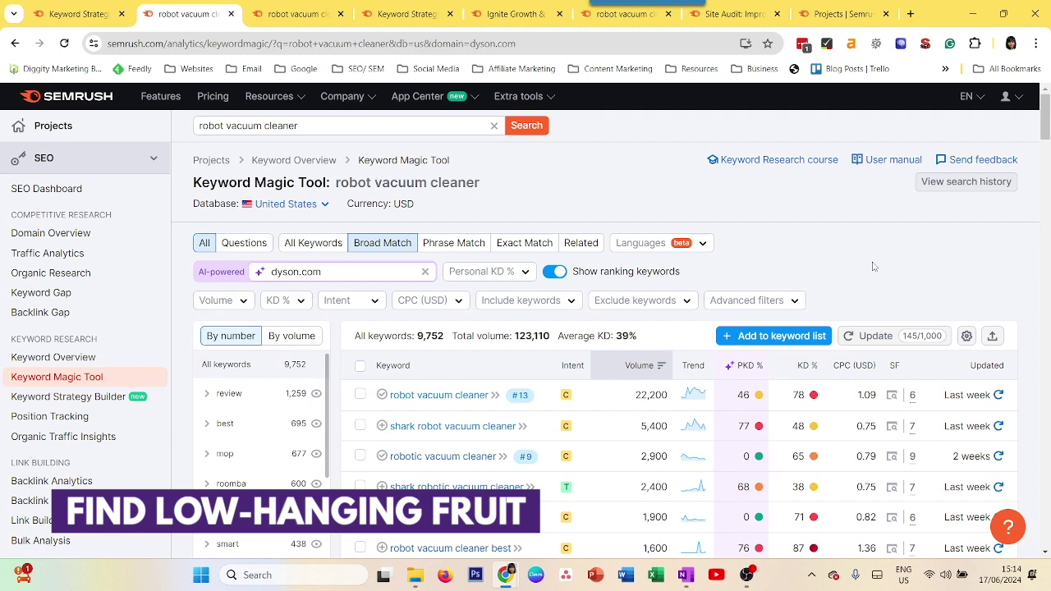
# Step: Filter the Keyword Magic Tool results for dyson.com to a maximum Personal KD of 30% and review the remaining keywords
pyautogui.click(355, 273)
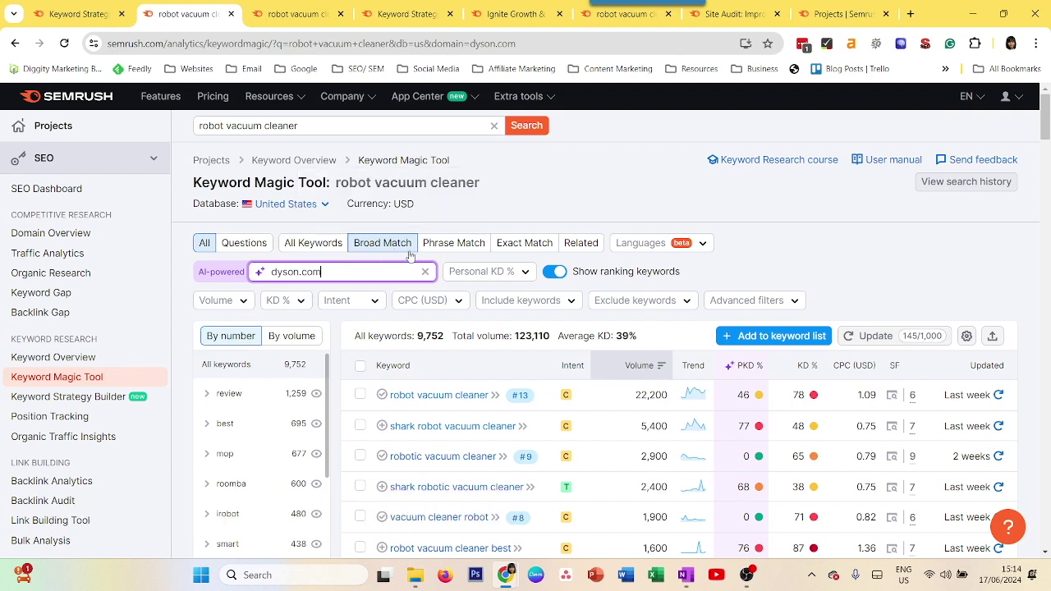
pyautogui.click(583, 183)
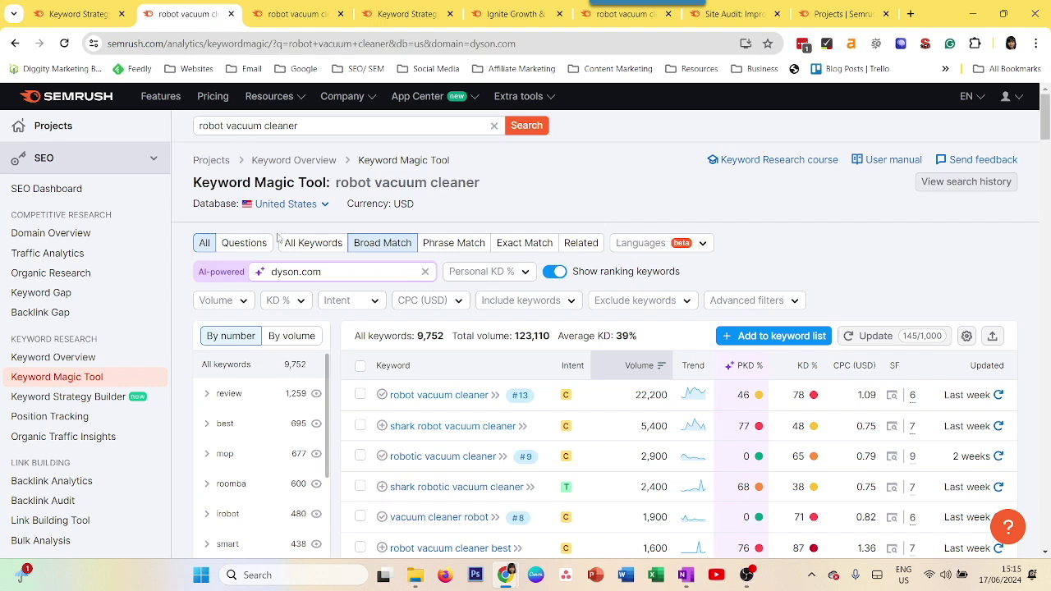
pyautogui.click(486, 271)
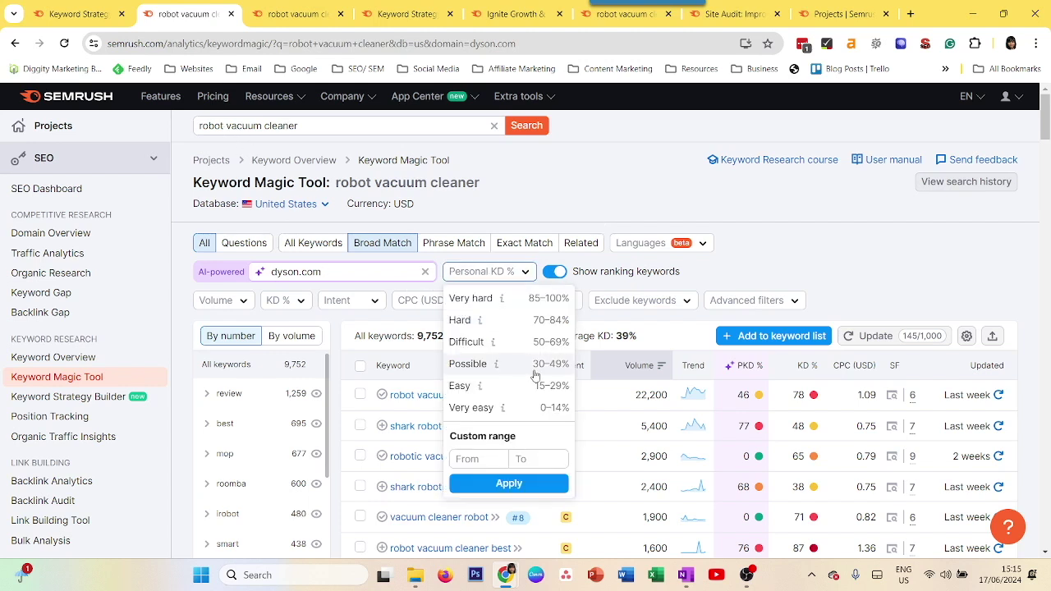
pyautogui.click(534, 462)
pyautogui.write('30')
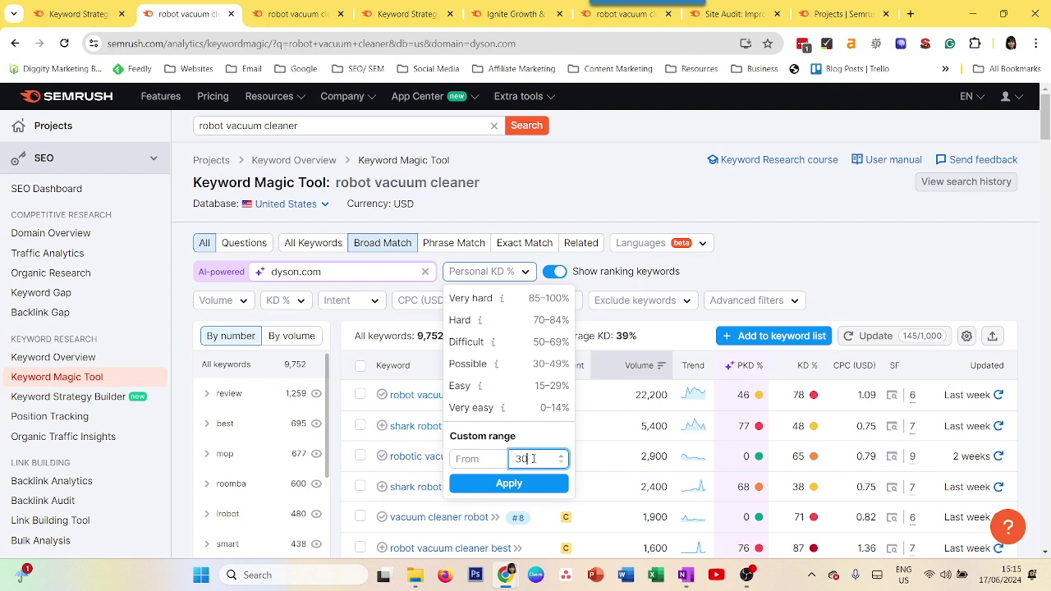
pyautogui.click(528, 485)
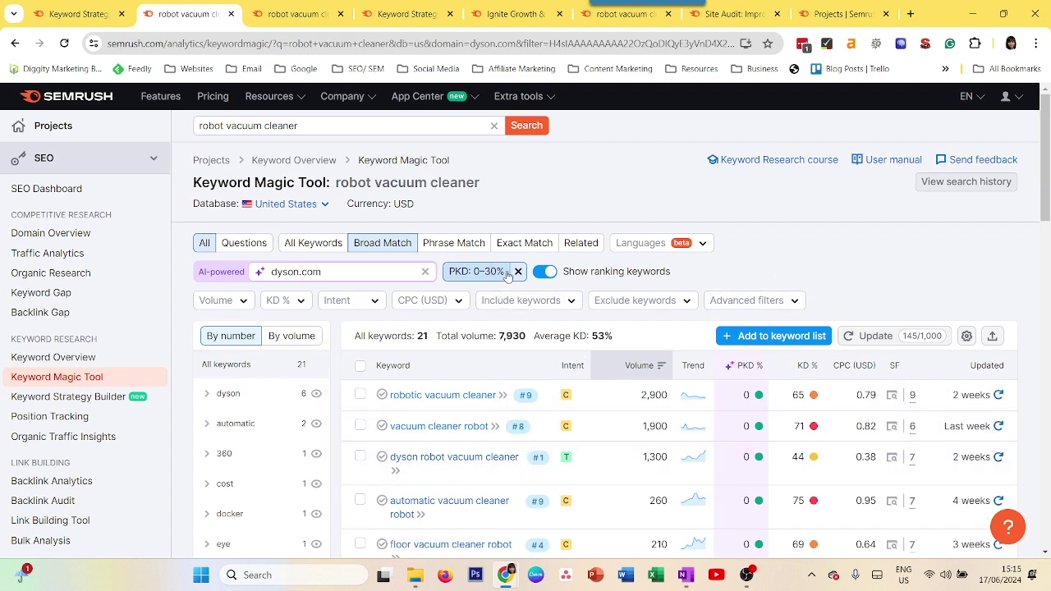
pyautogui.scroll(-2, 744, 366)
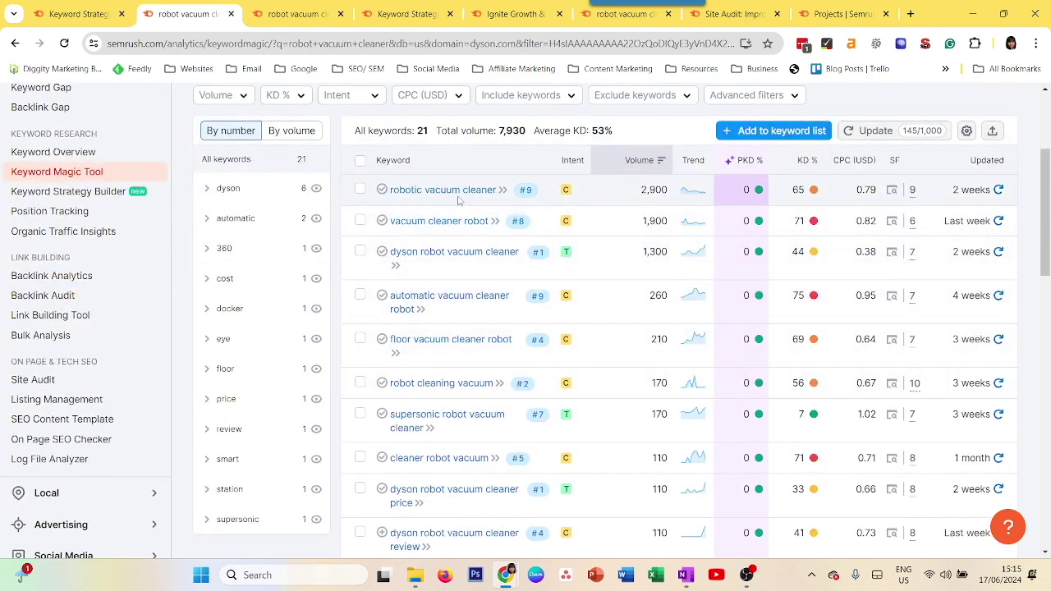
# Step: Raise the maximum of the Personal KD filter to 50% in the robot vacuum cleaner keyword results
pyautogui.scroll(-7, 513, 216)
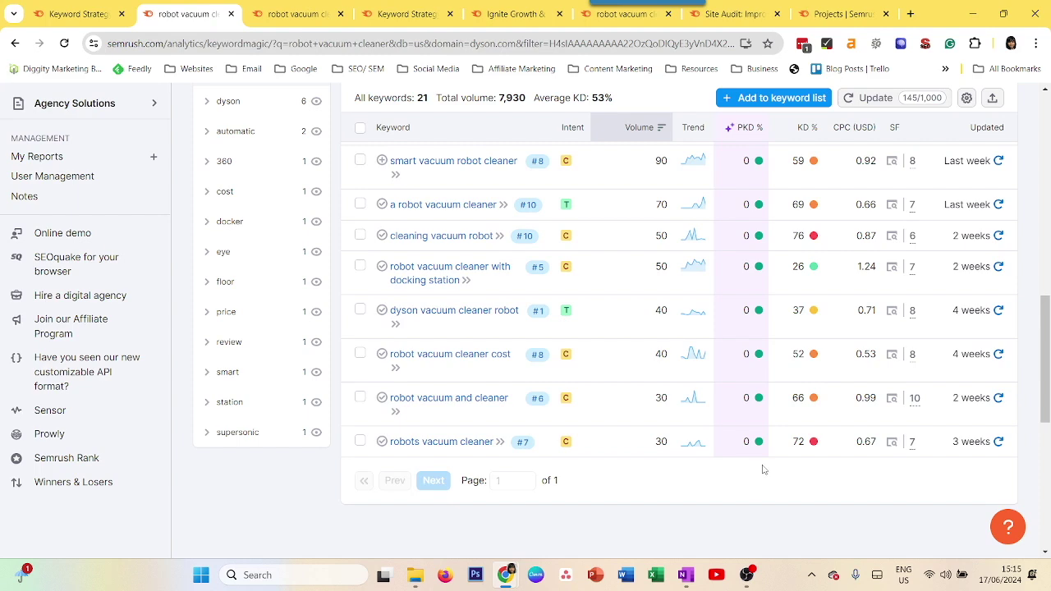
pyautogui.scroll(10, 772, 451)
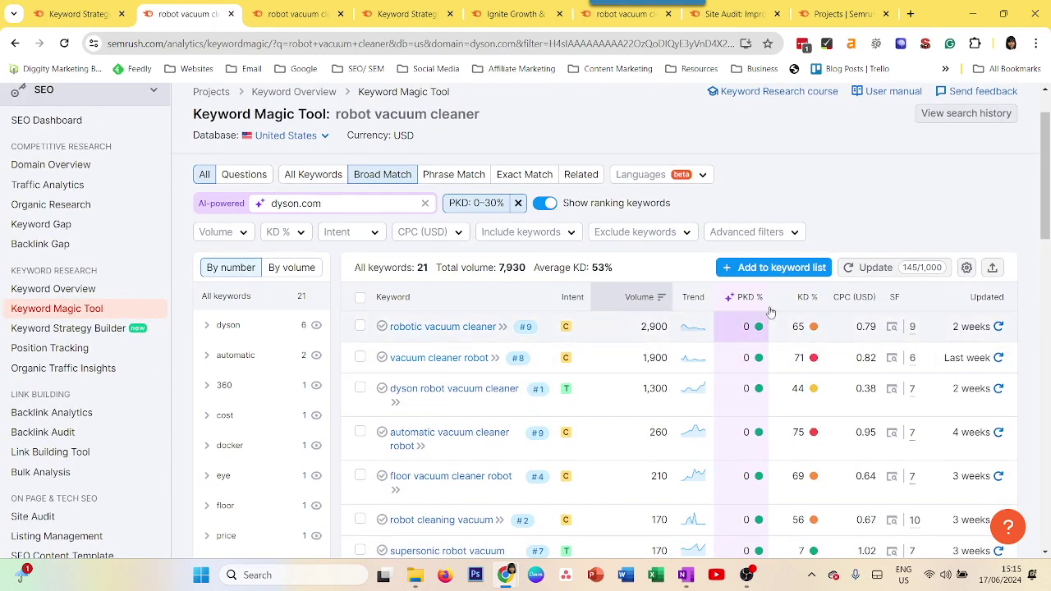
pyautogui.scroll(-8, 739, 345)
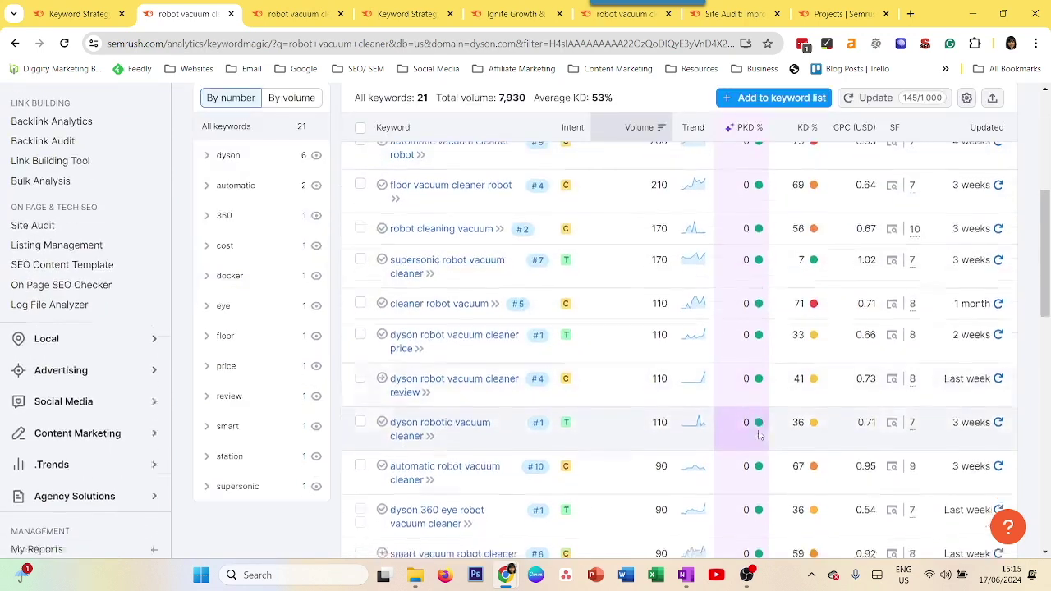
pyautogui.scroll(10, 717, 369)
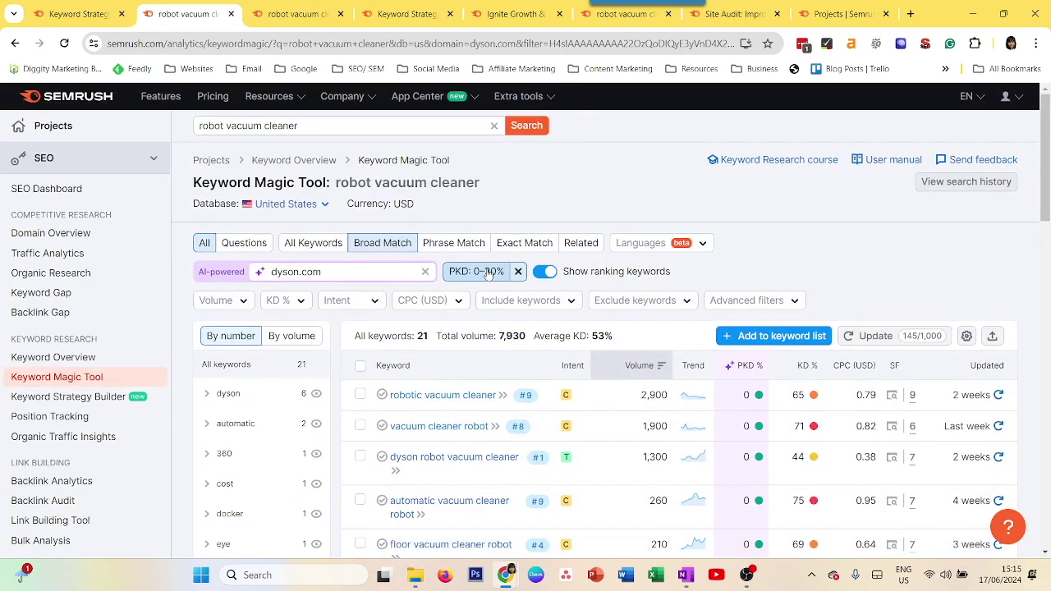
pyautogui.click(480, 271)
pyautogui.doubleClick(519, 458)
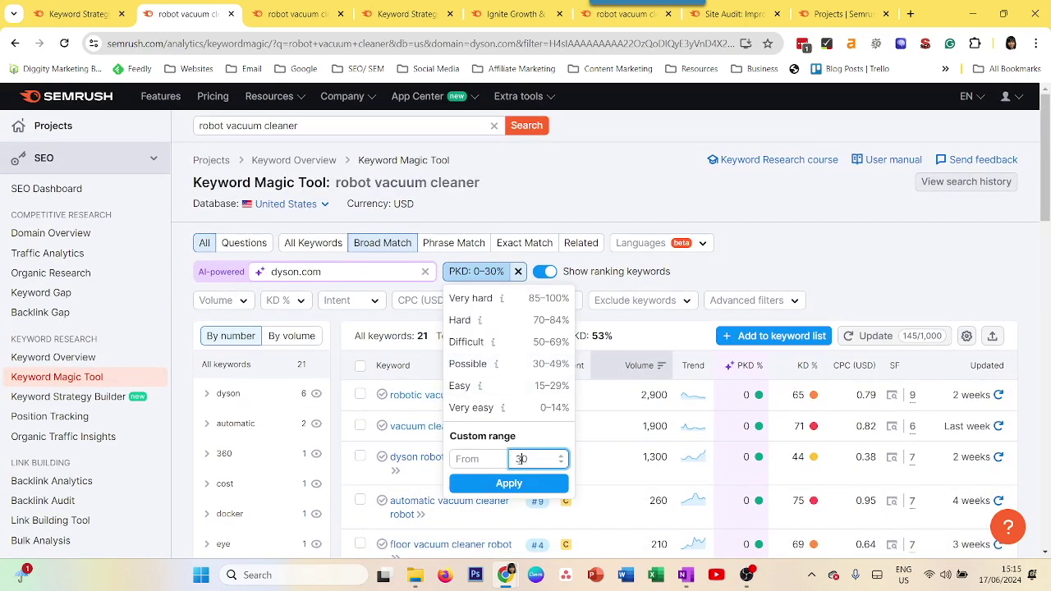
pyautogui.write('50')
pyautogui.click(528, 481)
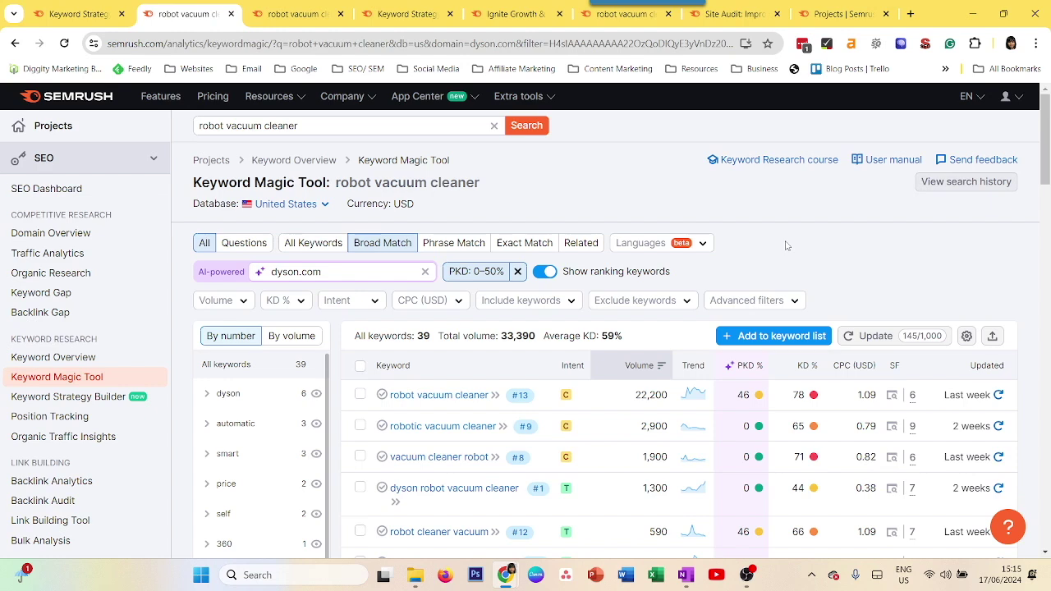
# Step: Review the positions and Personal KD of the keywords in the 0–50% range and select all of them
pyautogui.scroll(-5, 785, 245)
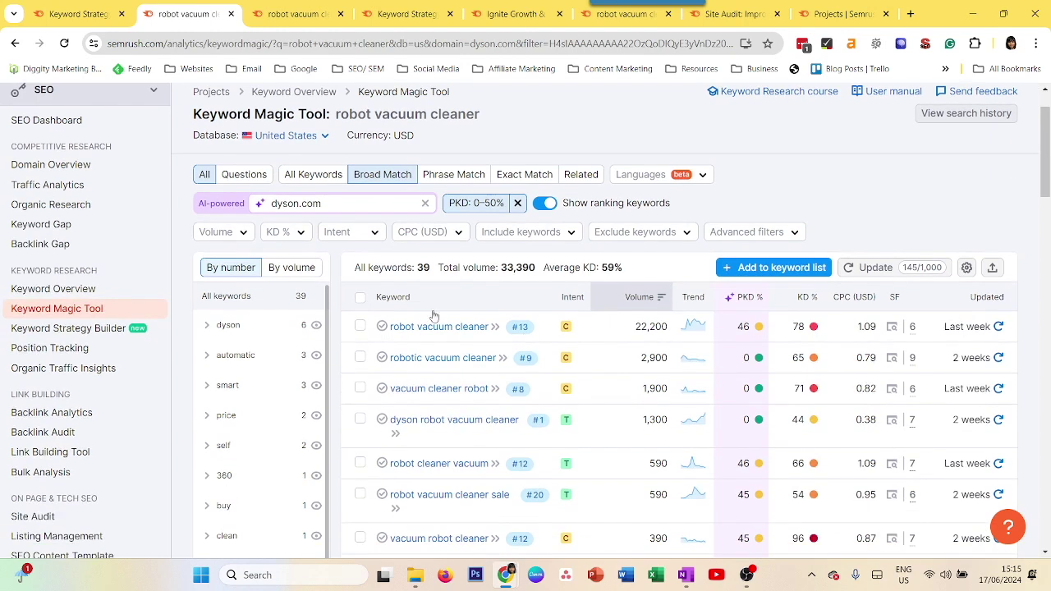
pyautogui.scroll(3, 624, 427)
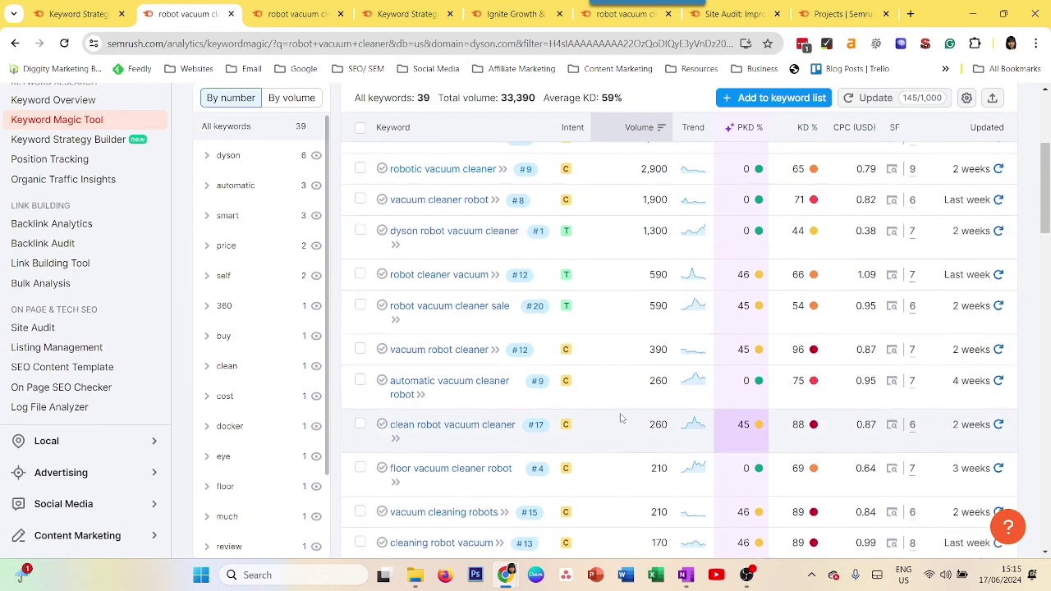
pyautogui.scroll(-2, 759, 444)
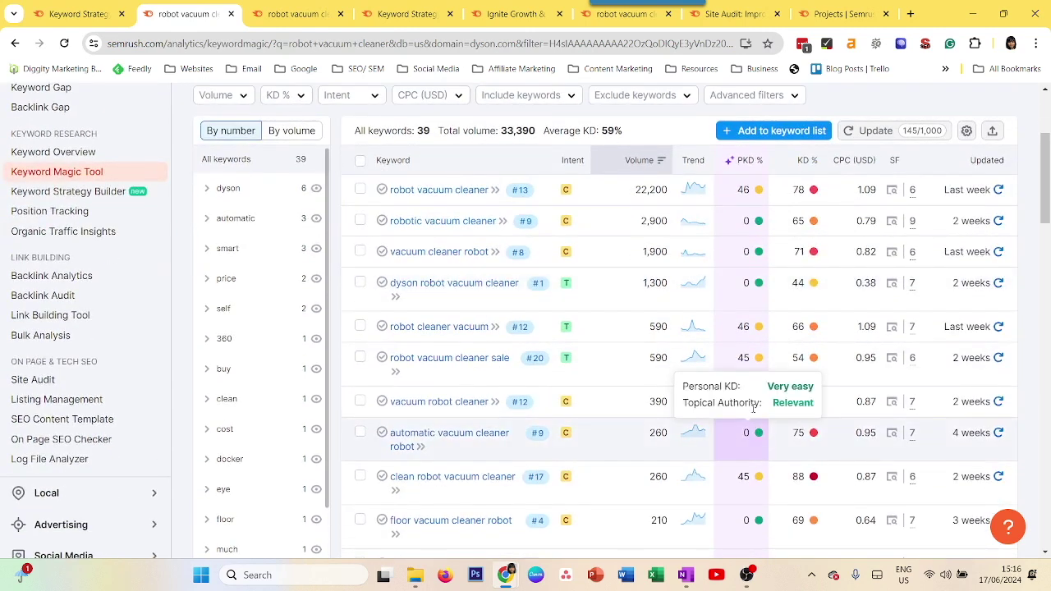
pyautogui.scroll(-3, 756, 423)
pyautogui.scroll(2, 750, 401)
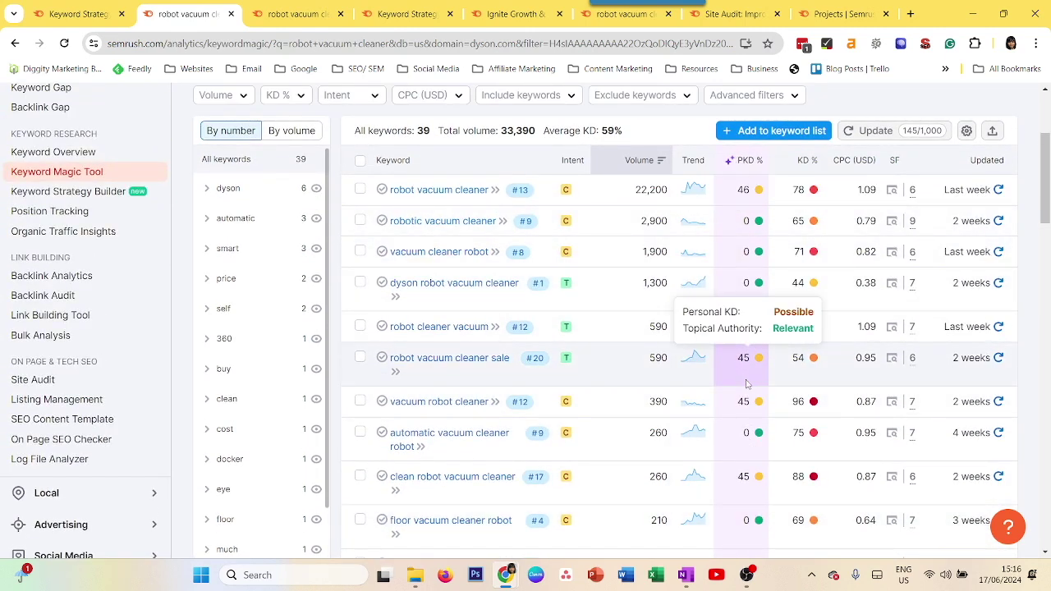
pyautogui.scroll(-4, 541, 351)
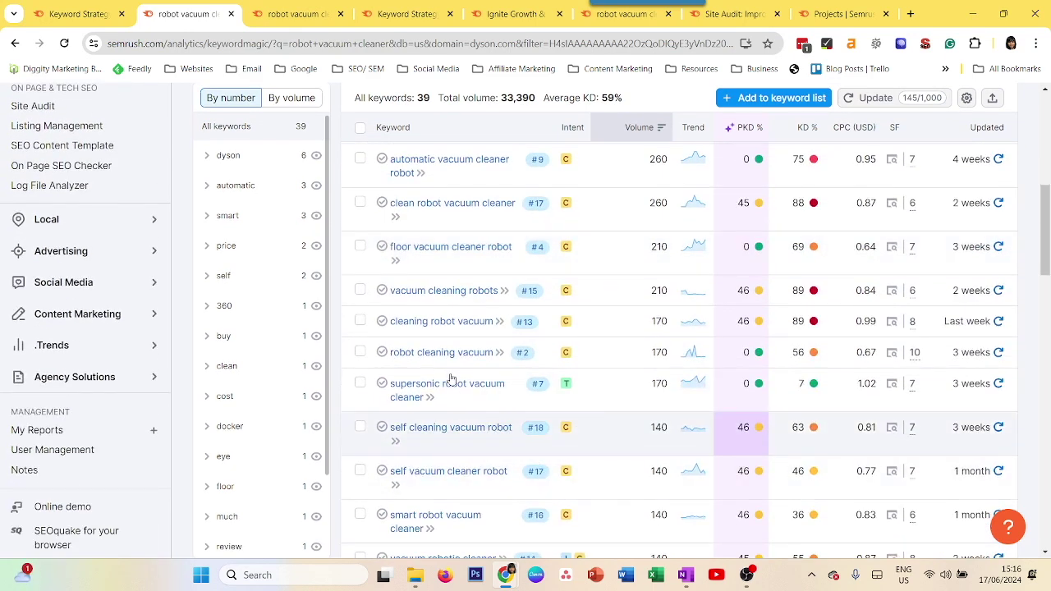
pyautogui.scroll(2, 461, 349)
pyautogui.scroll(5, 461, 349)
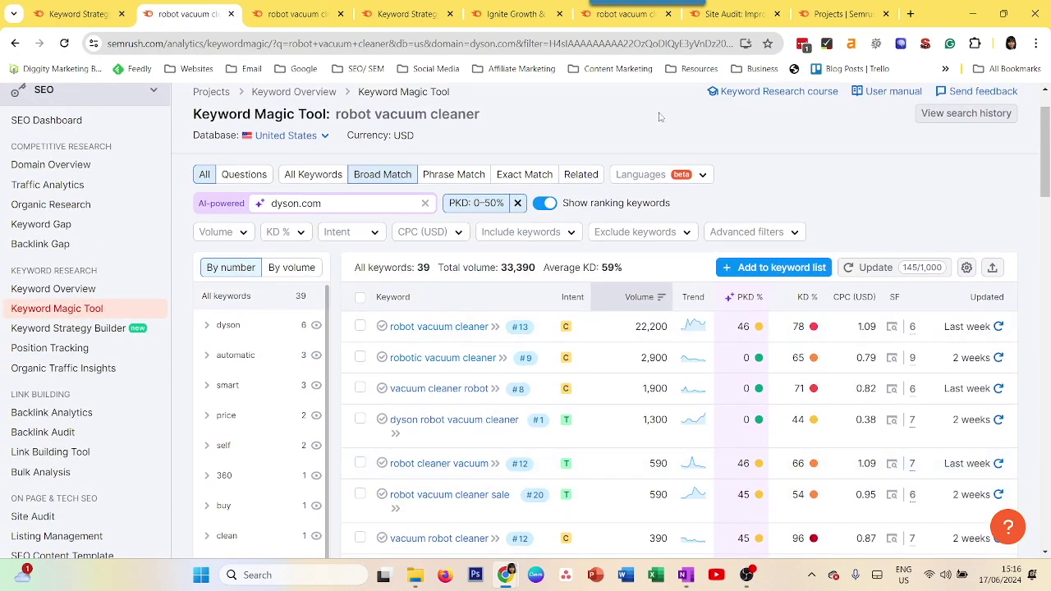
pyautogui.scroll(-1, 665, 117)
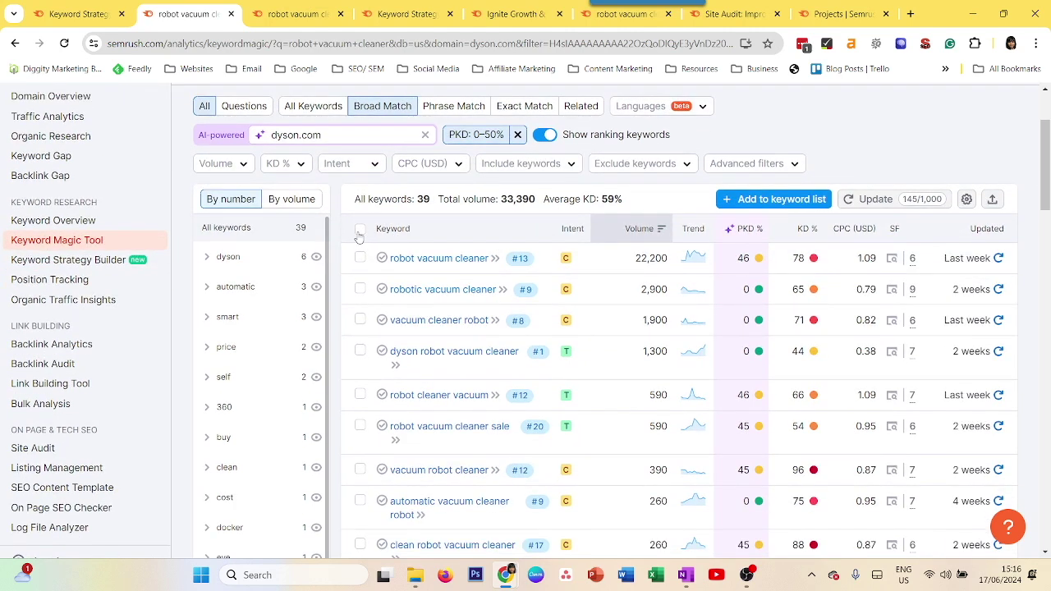
pyautogui.click(360, 229)
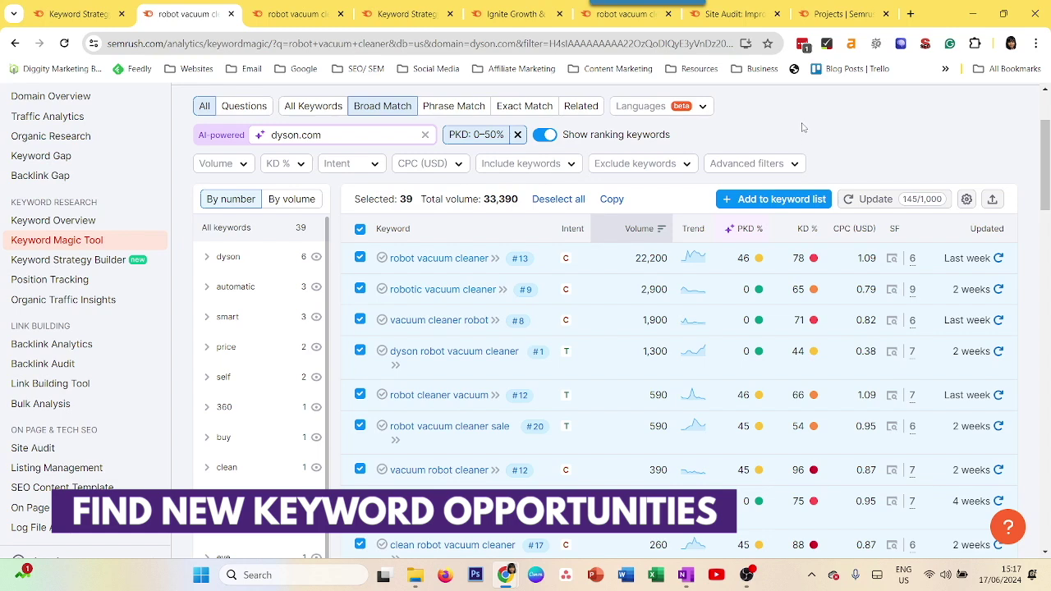
# Step: Change the Personal KD filter to a minimum of 50% with the upper limit cleared
pyautogui.scroll(2, 803, 127)
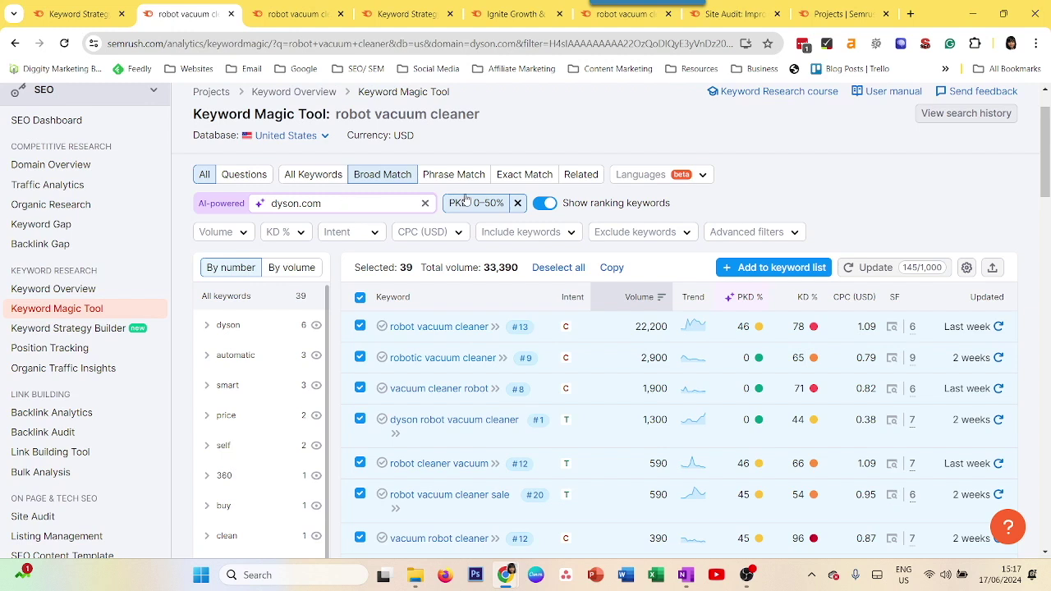
pyautogui.click(392, 177)
pyautogui.click(474, 210)
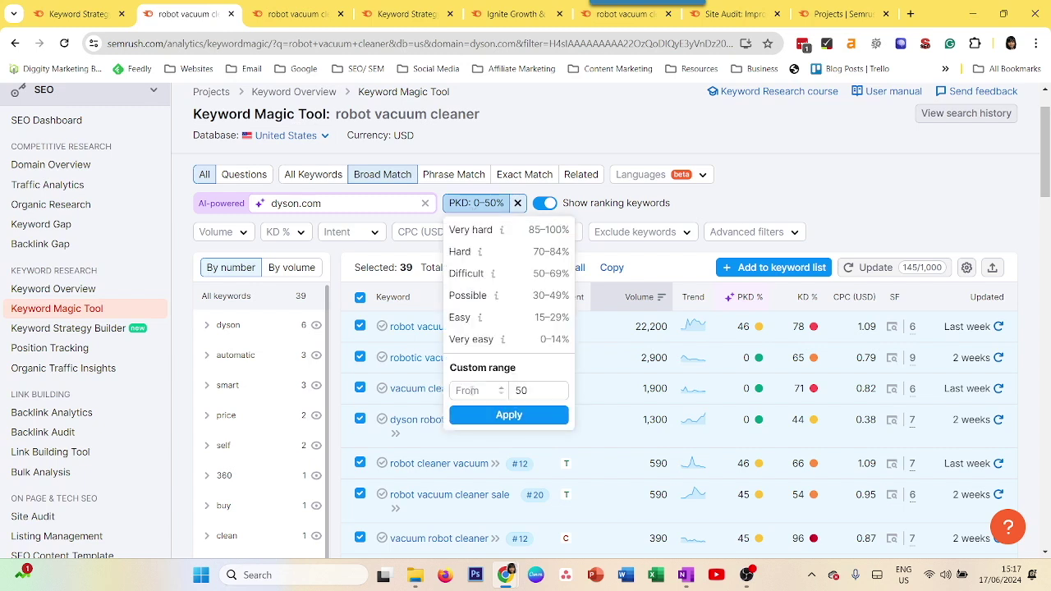
pyautogui.click(472, 391)
pyautogui.write('50')
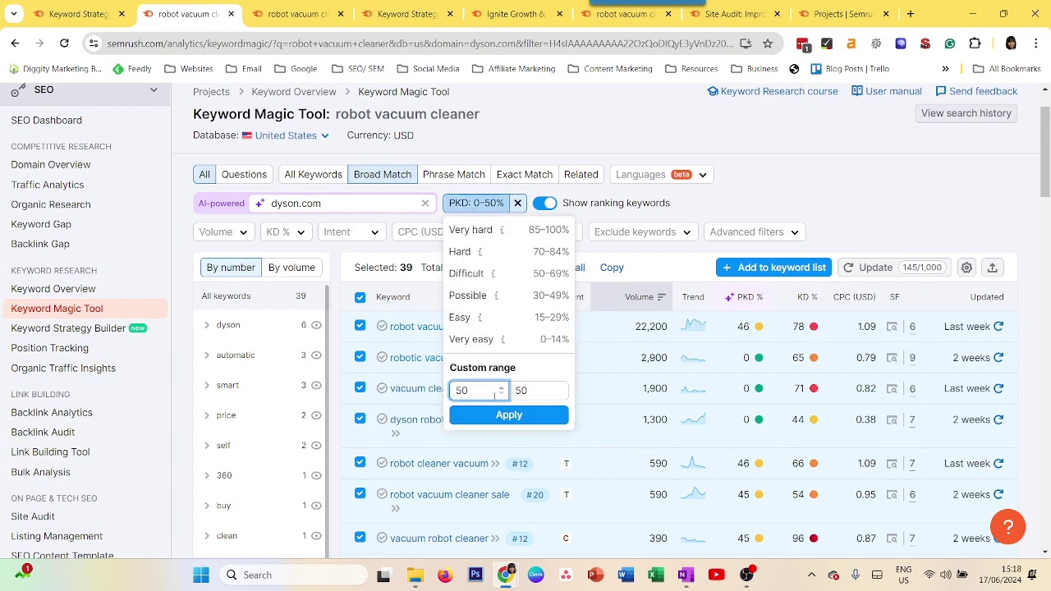
pyautogui.doubleClick(538, 390)
pyautogui.press('BackSpace')
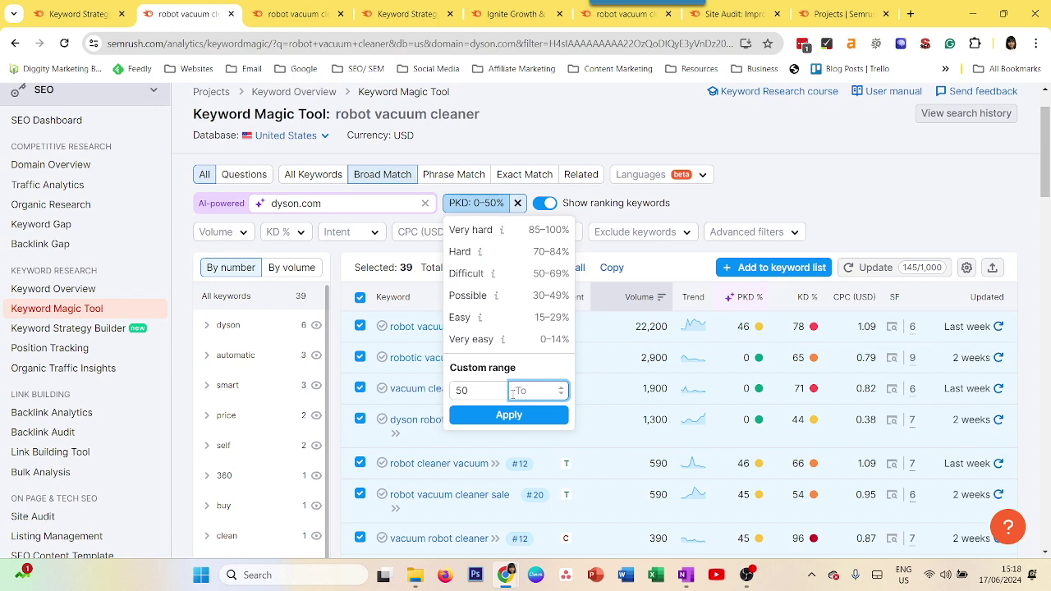
pyautogui.click(502, 415)
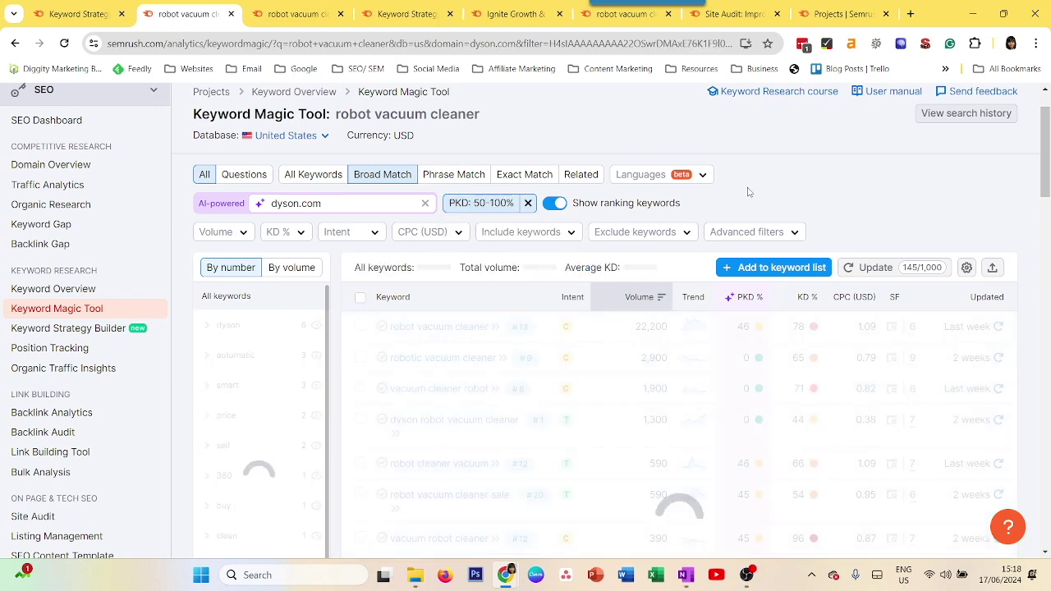
pyautogui.scroll(1, 747, 191)
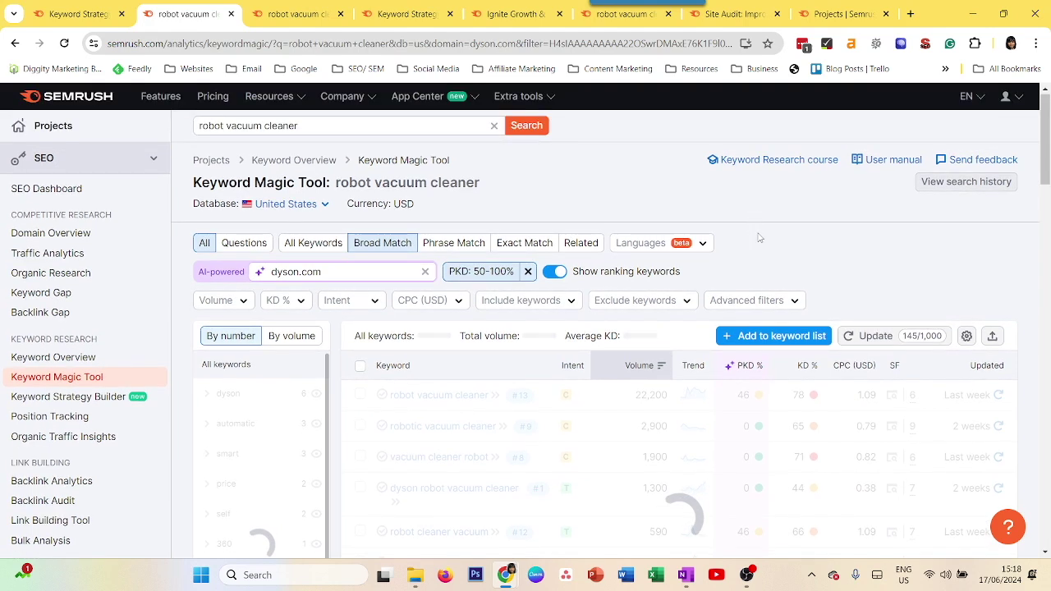
# Step: Select the keywords "robot vacuum cleaner with mop", "best robot vacuum cleaner for pet hair" and "pool robot vacuum cleaner"
pyautogui.scroll(-3, 772, 243)
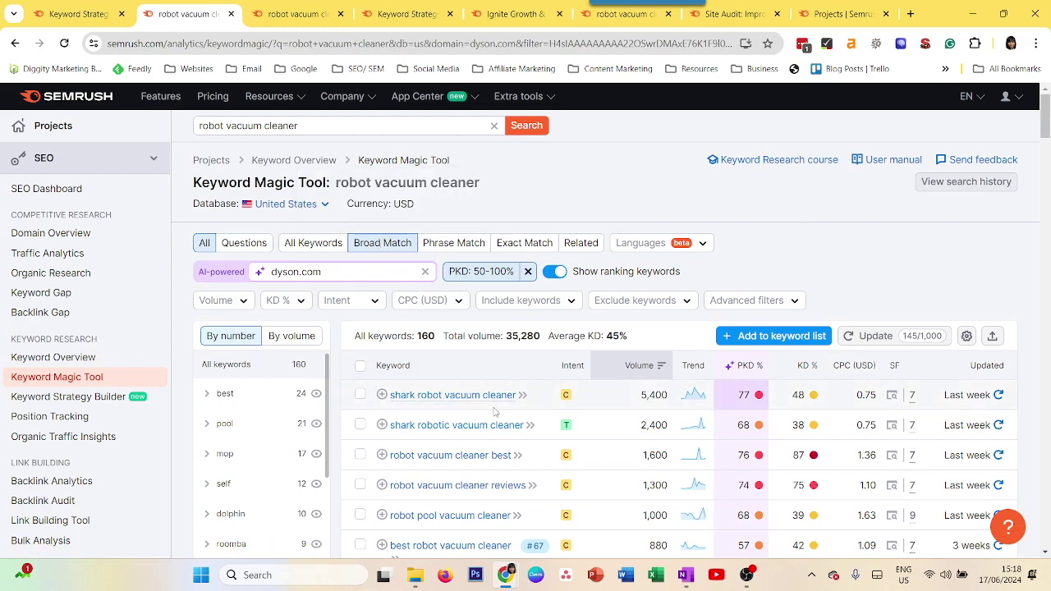
pyautogui.scroll(-4, 547, 339)
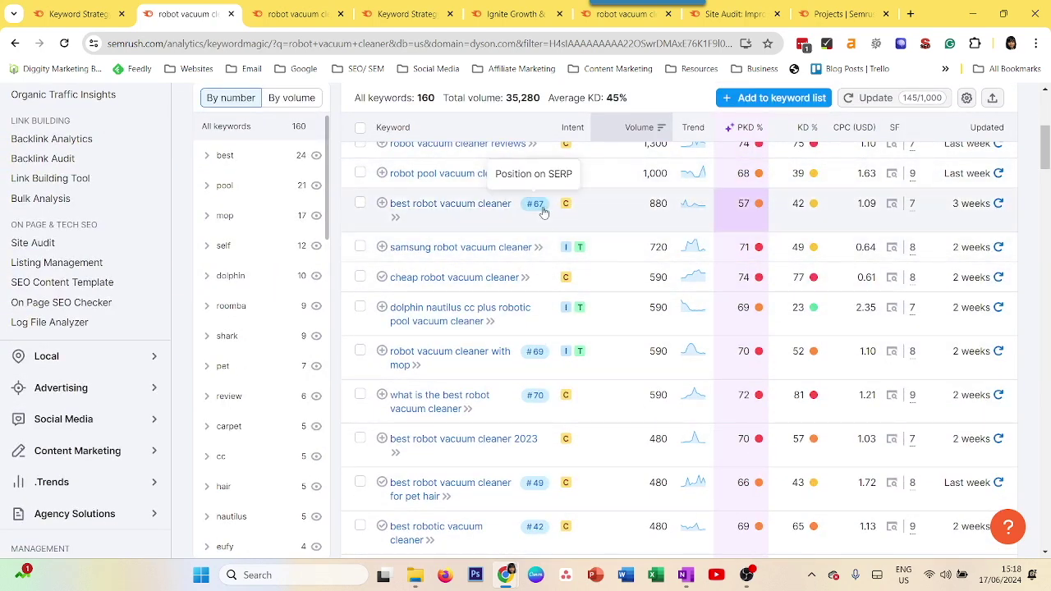
pyautogui.click(360, 353)
pyautogui.scroll(-3, 438, 359)
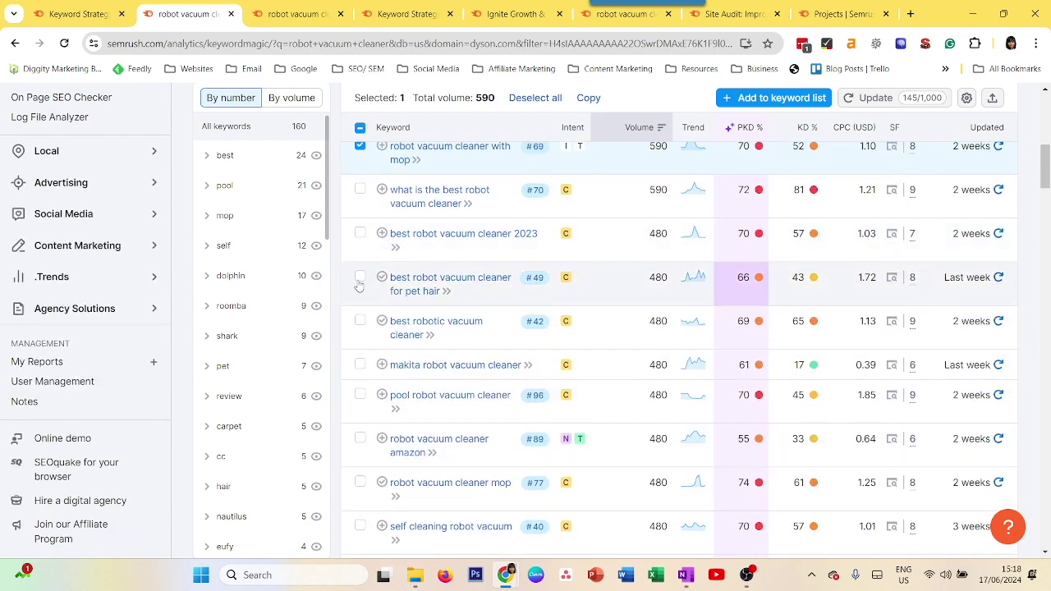
pyautogui.click(359, 277)
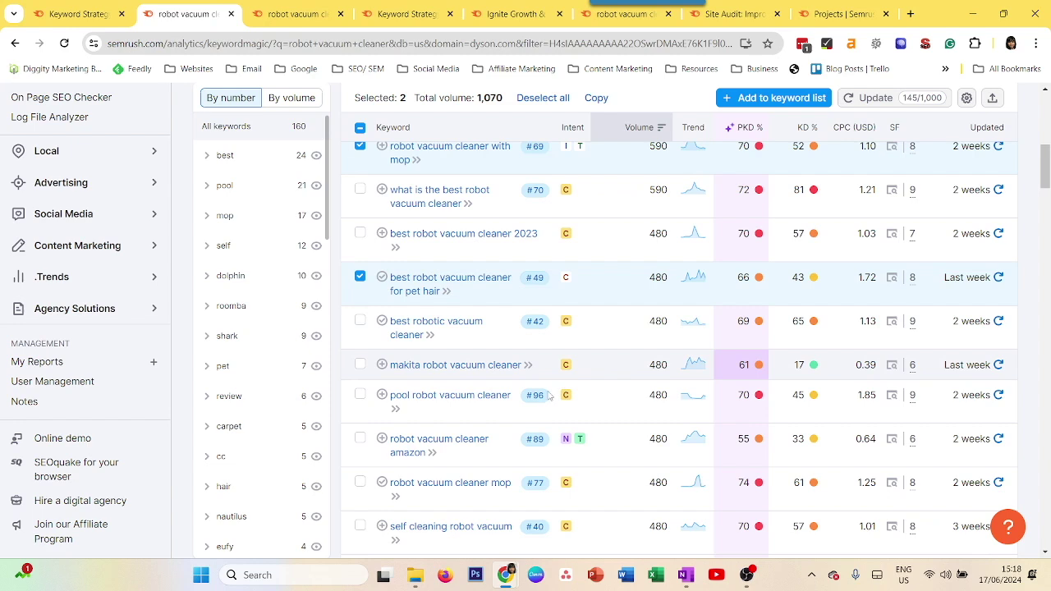
pyautogui.scroll(-2, 532, 396)
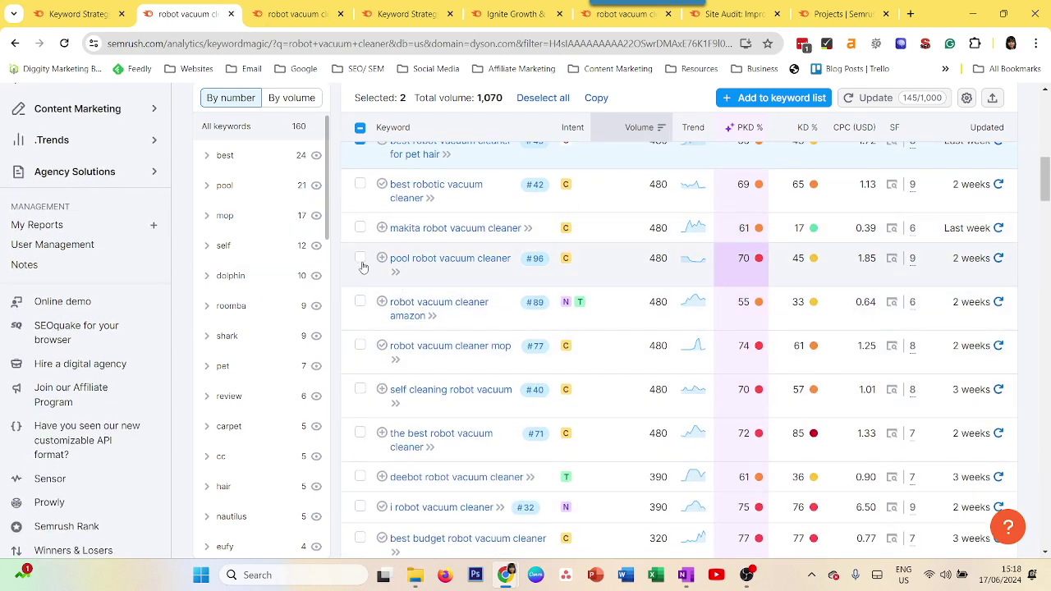
pyautogui.click(361, 261)
# Step: Recheck the high Personal KD keywords and switch the results from broad match to related keywords
pyautogui.scroll(7, 460, 295)
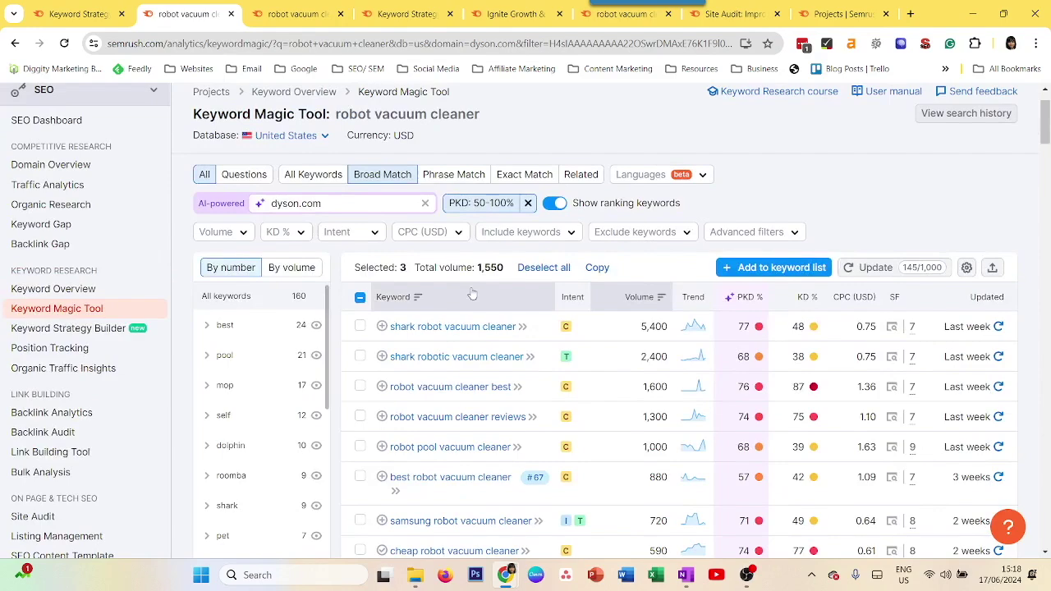
pyautogui.scroll(-3, 492, 322)
pyautogui.scroll(-3, 484, 329)
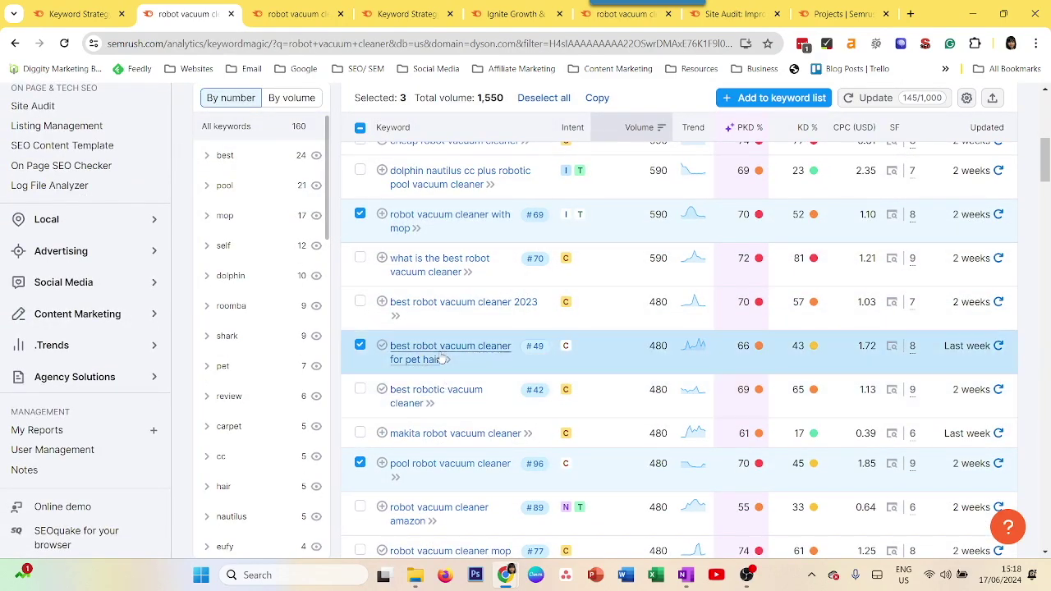
pyautogui.scroll(7, 436, 358)
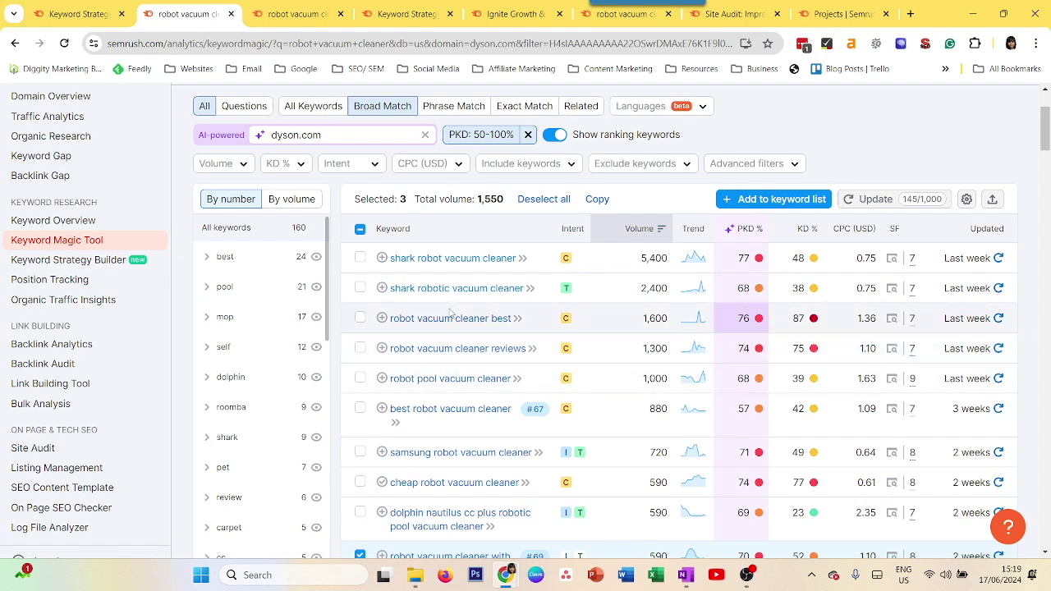
pyautogui.scroll(3, 526, 315)
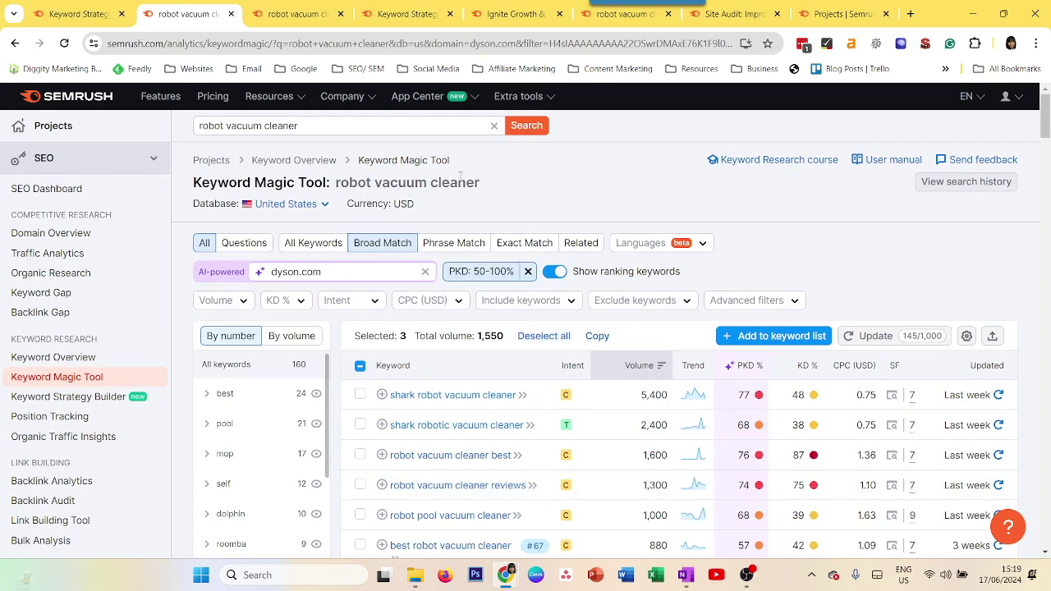
pyautogui.click(593, 250)
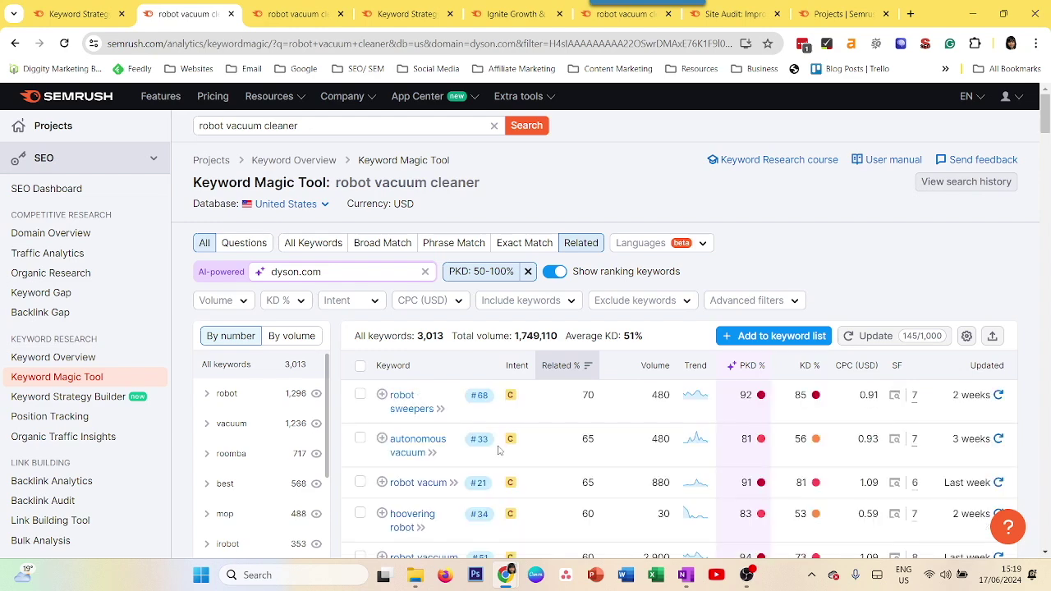
# Step: Examine the SERP position, Personal KD and topical authority of related keywords such as "autonomous vacuum"
pyautogui.scroll(-3, 499, 450)
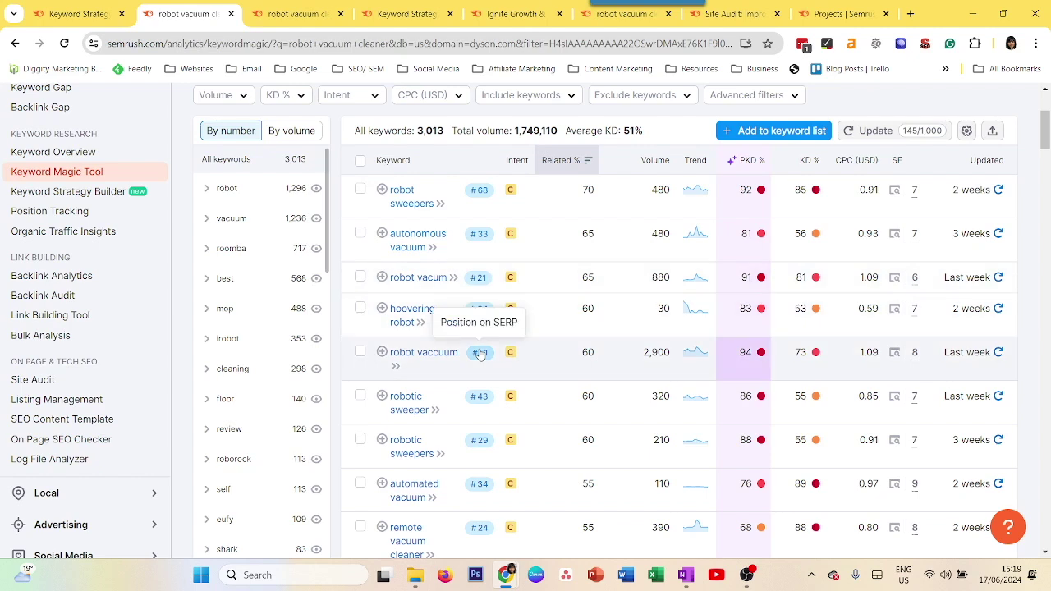
pyautogui.moveTo(760, 234)
pyautogui.scroll(-3, 756, 394)
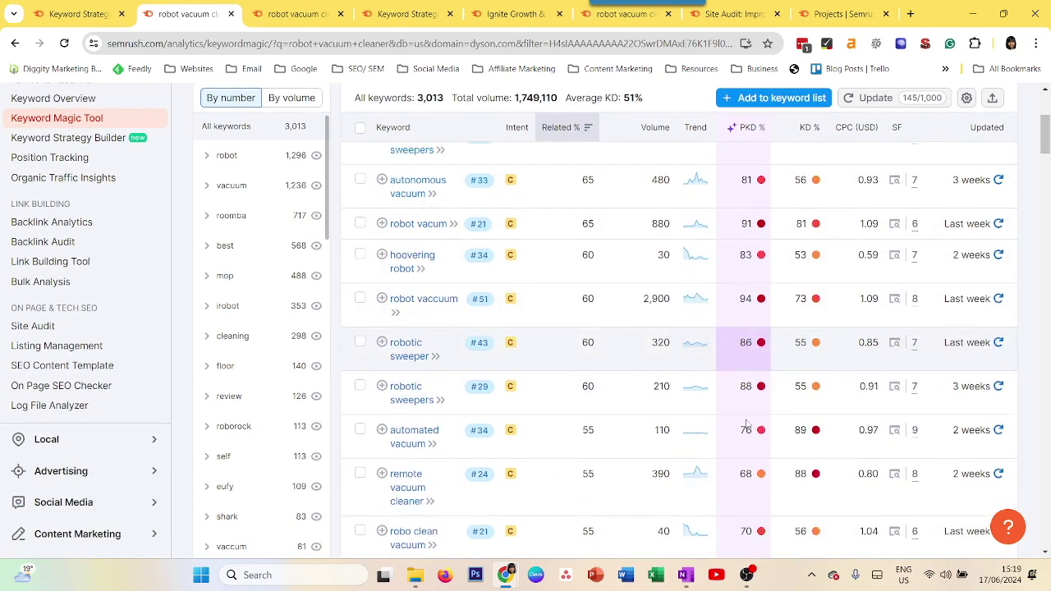
pyautogui.scroll(2, 757, 469)
pyautogui.scroll(3, 760, 415)
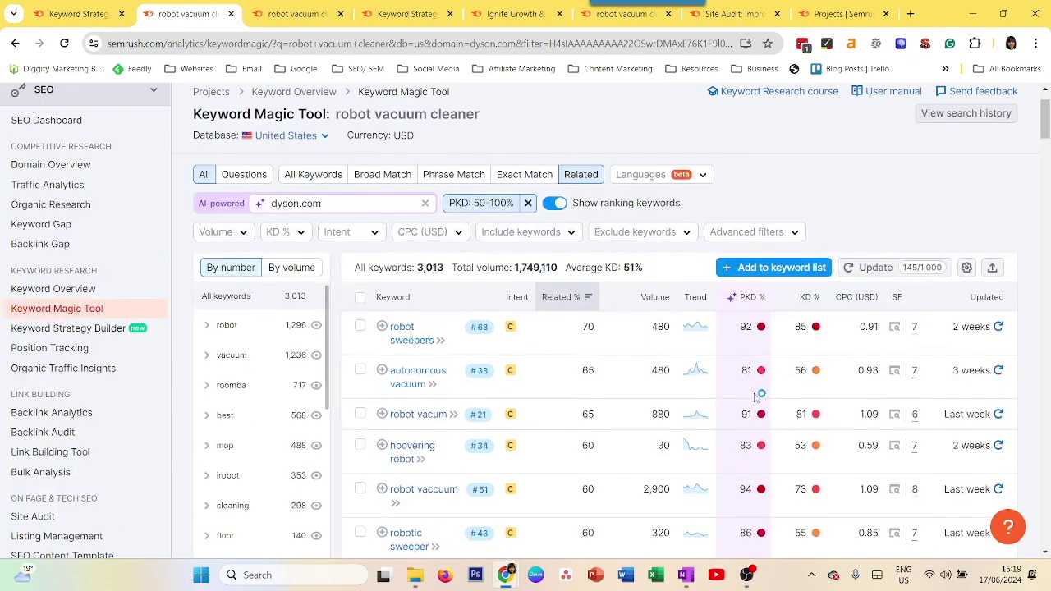
pyautogui.scroll(-1, 754, 325)
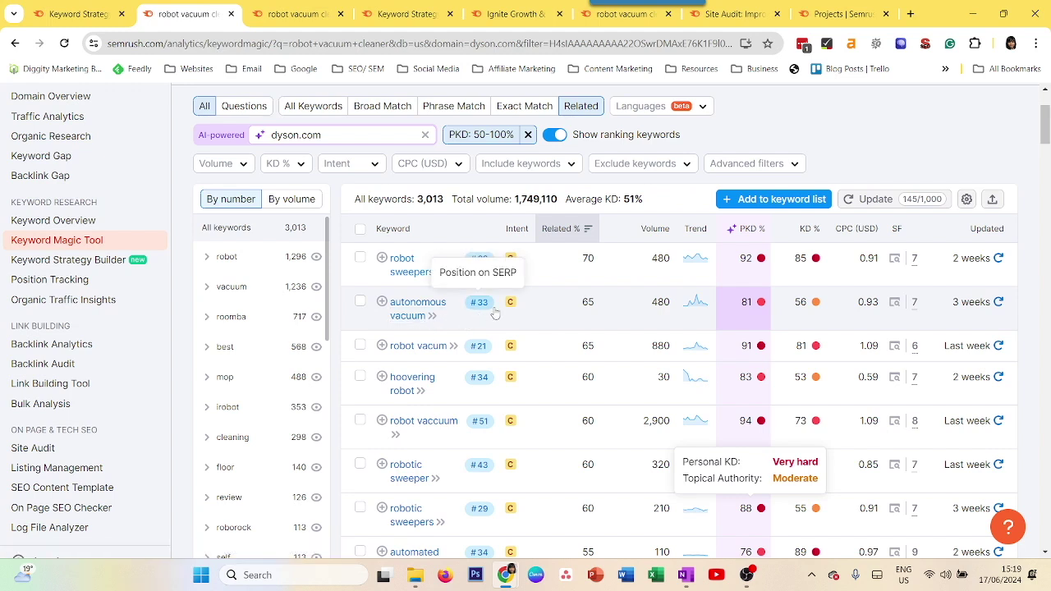
pyautogui.moveTo(754, 308)
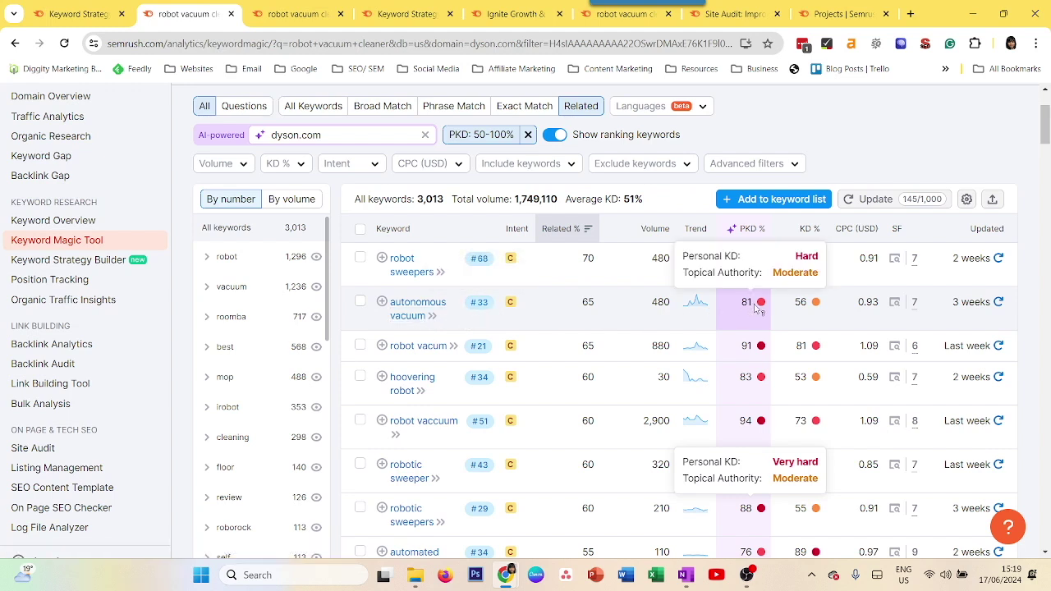
# Step: Browse further down the related keywords list, comparing search volume, SERP position, Personal KD and general KD
pyautogui.scroll(-2, 478, 341)
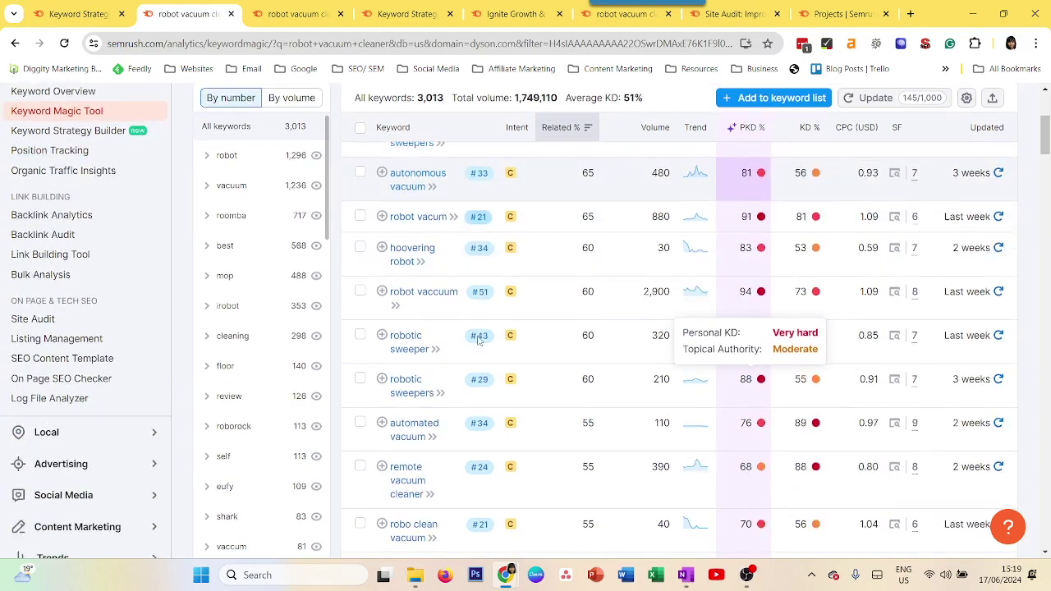
pyautogui.scroll(-3, 507, 413)
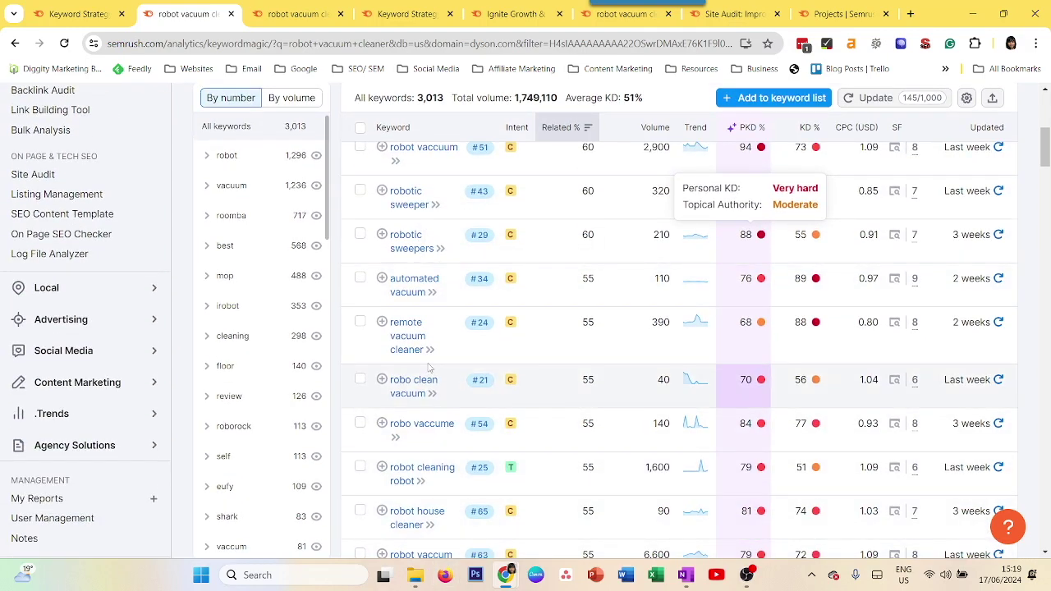
pyautogui.scroll(-10, 428, 367)
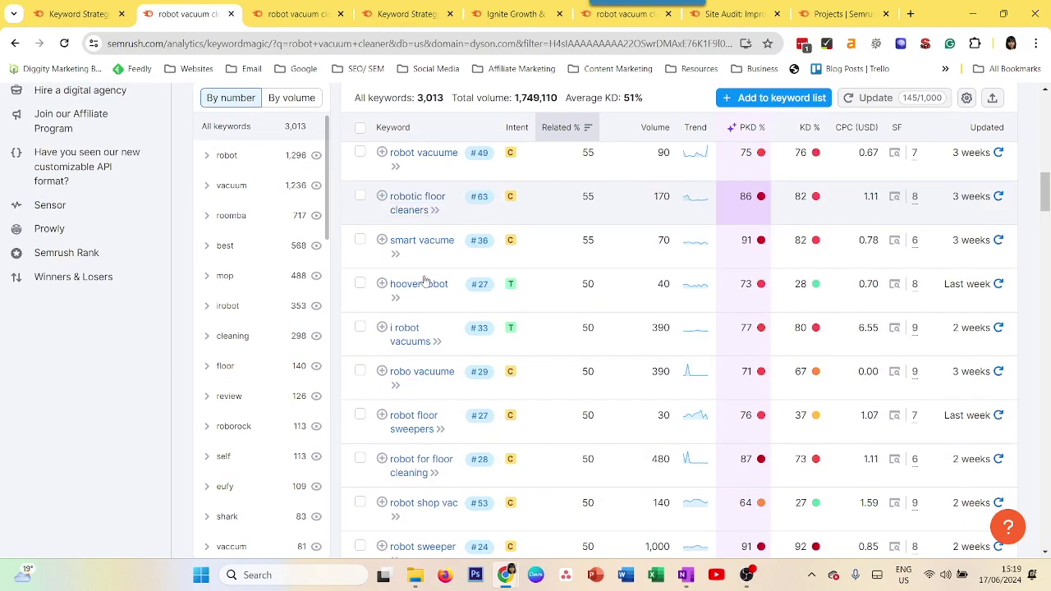
pyautogui.scroll(10, 427, 296)
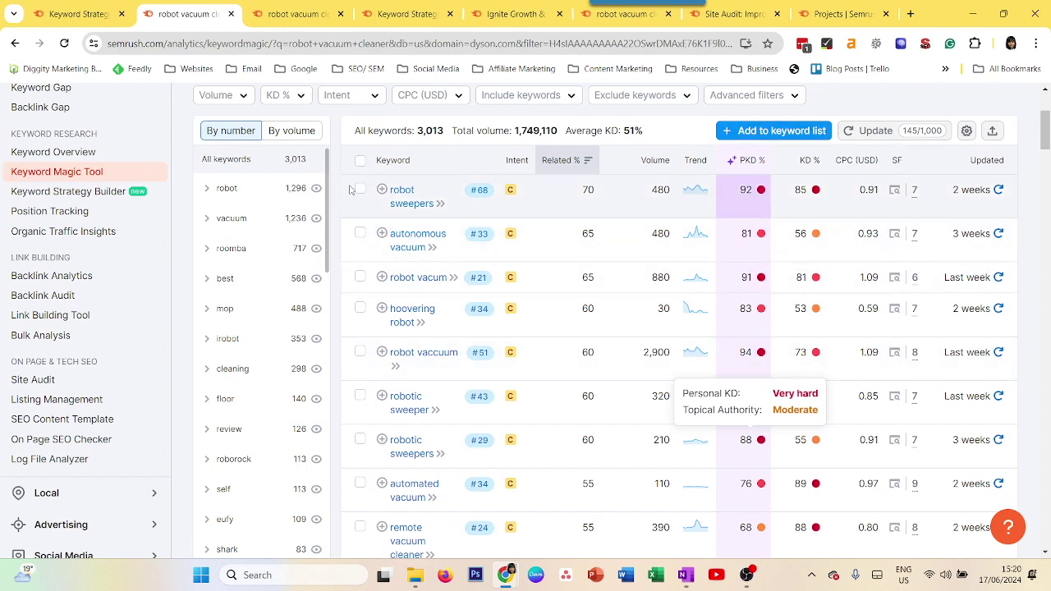
pyautogui.scroll(2, 338, 185)
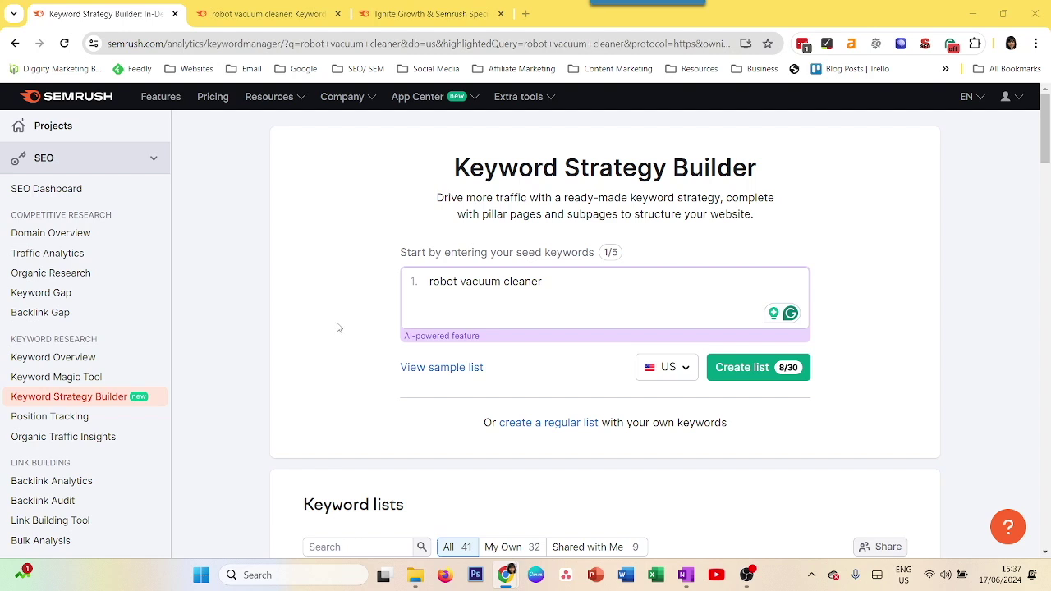
# Step: Create a US keyword list in Keyword Strategy Builder from the seed keyword "robot vacuum cleaner" and review its topical overview
pyautogui.click(574, 286)
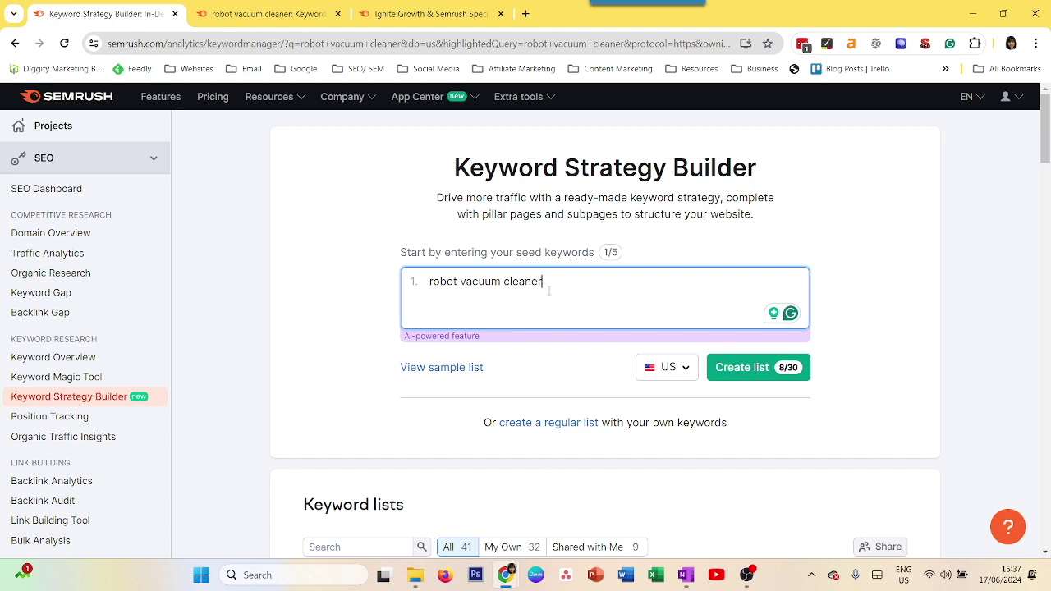
pyautogui.click(749, 368)
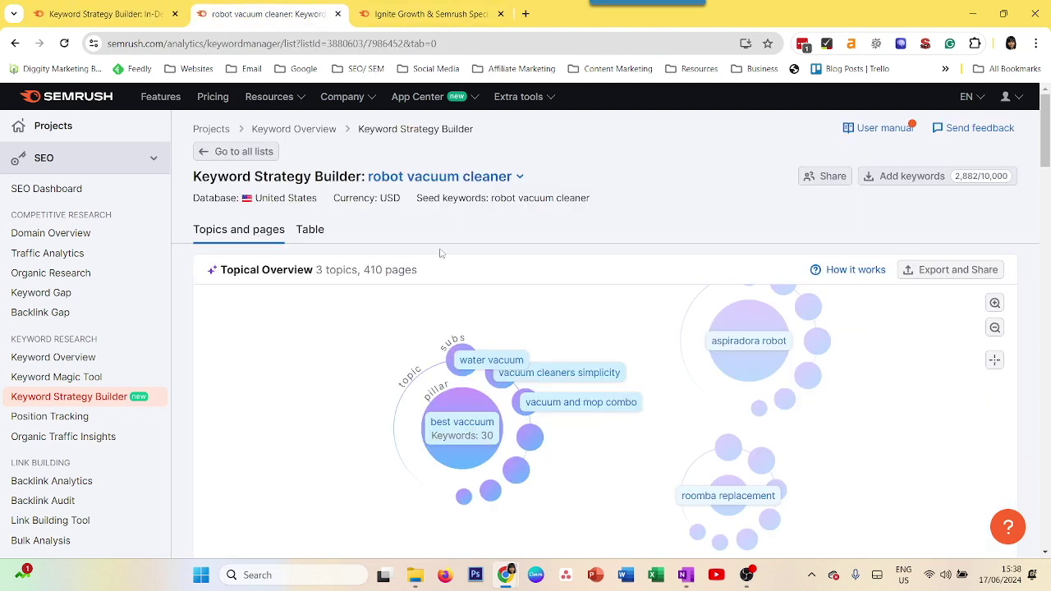
pyautogui.scroll(-1, 492, 230)
pyautogui.scroll(-2, 310, 342)
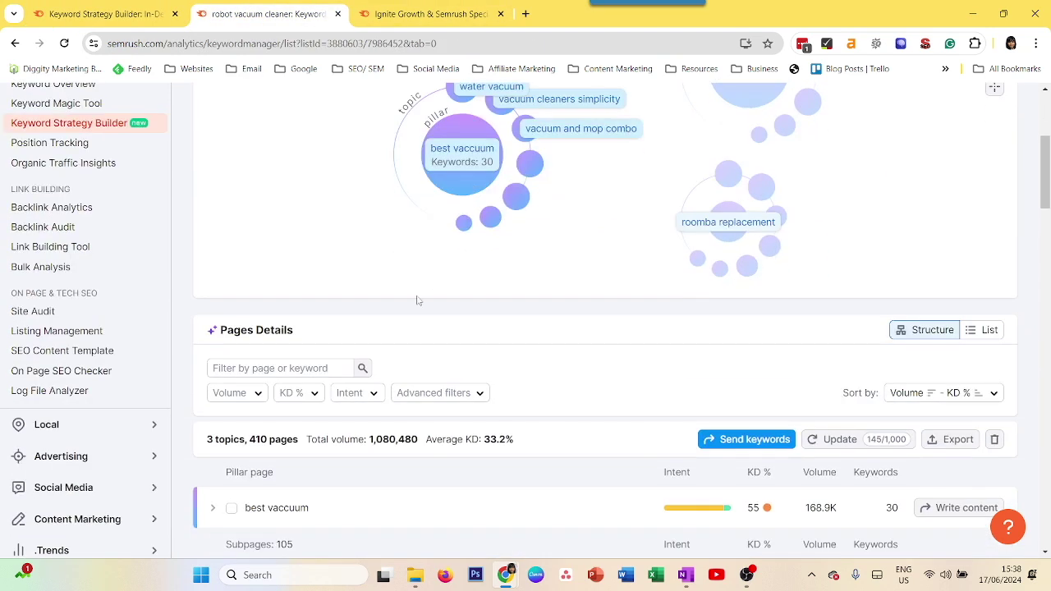
pyautogui.scroll(3, 417, 300)
pyautogui.moveTo(425, 350)
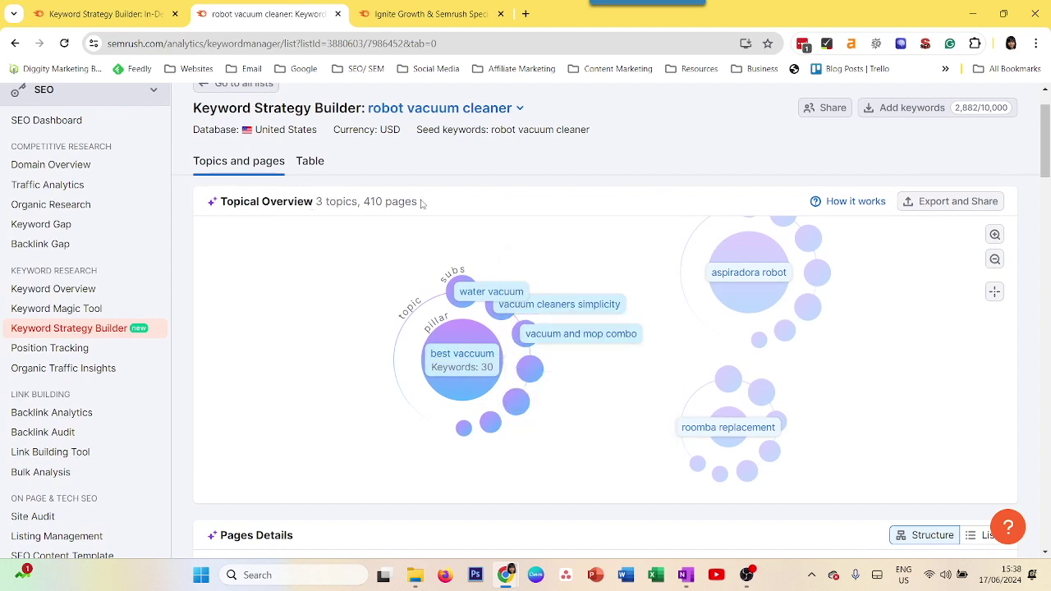
pyautogui.moveTo(473, 367)
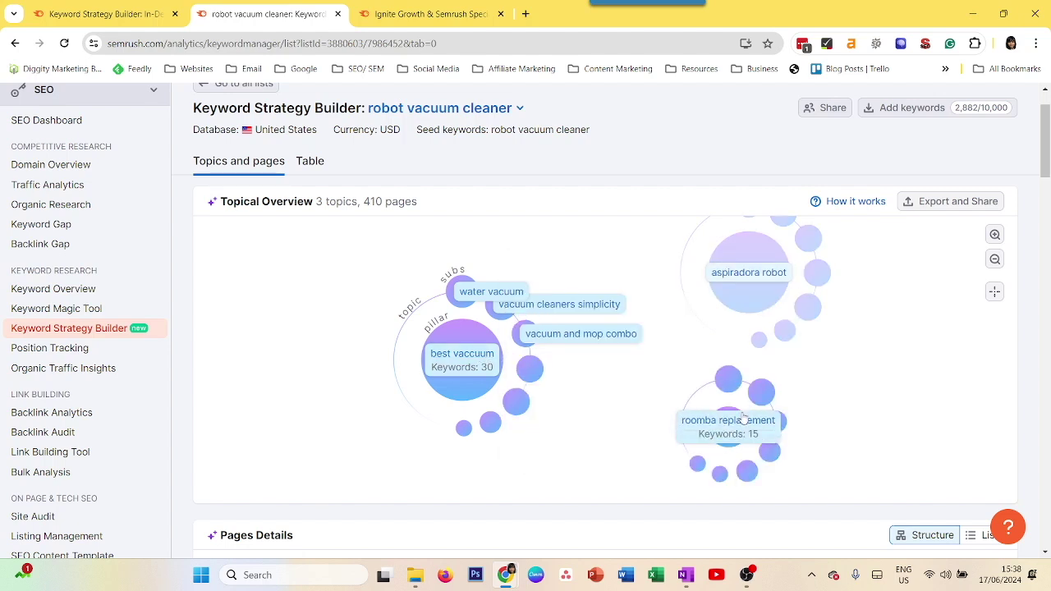
# Step: Recheck the seed keyword and examine the "best vaccuum" pillar page with its subpages in the list's page details
pyautogui.click(99, 14)
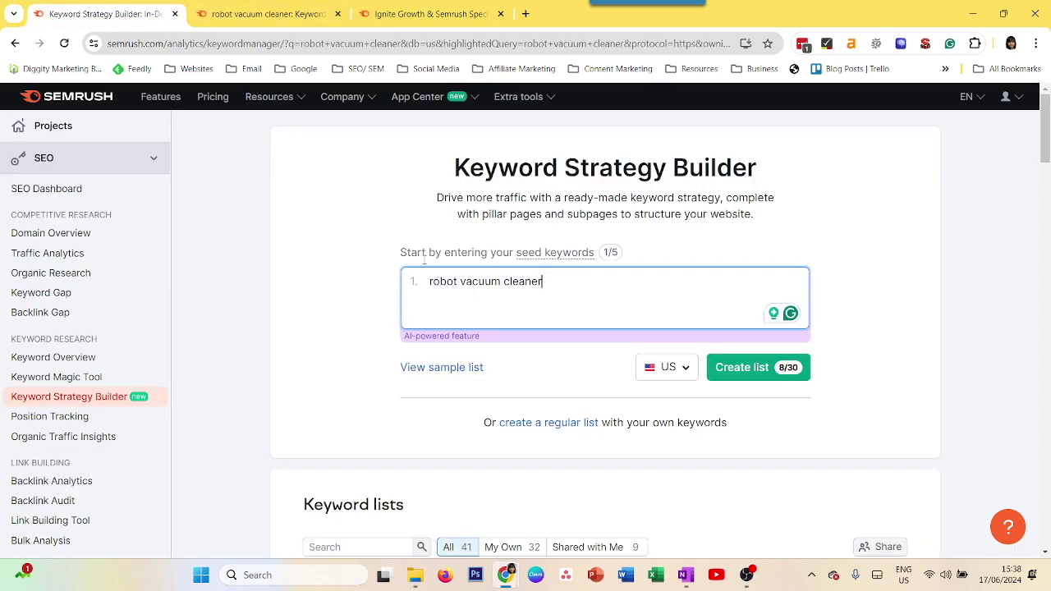
pyautogui.click(255, 14)
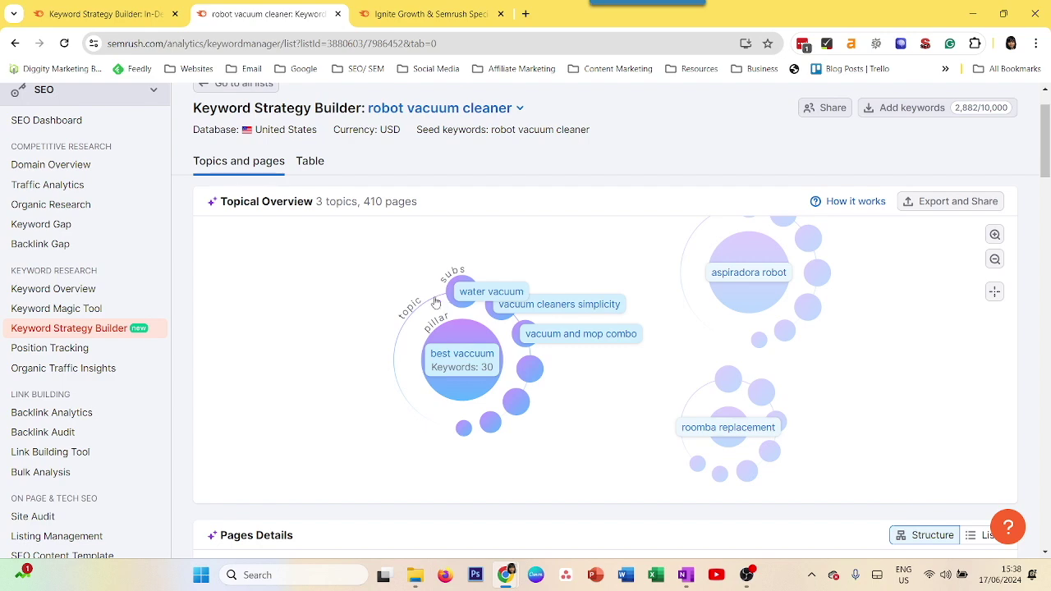
pyautogui.moveTo(504, 293)
pyautogui.scroll(-5, 468, 443)
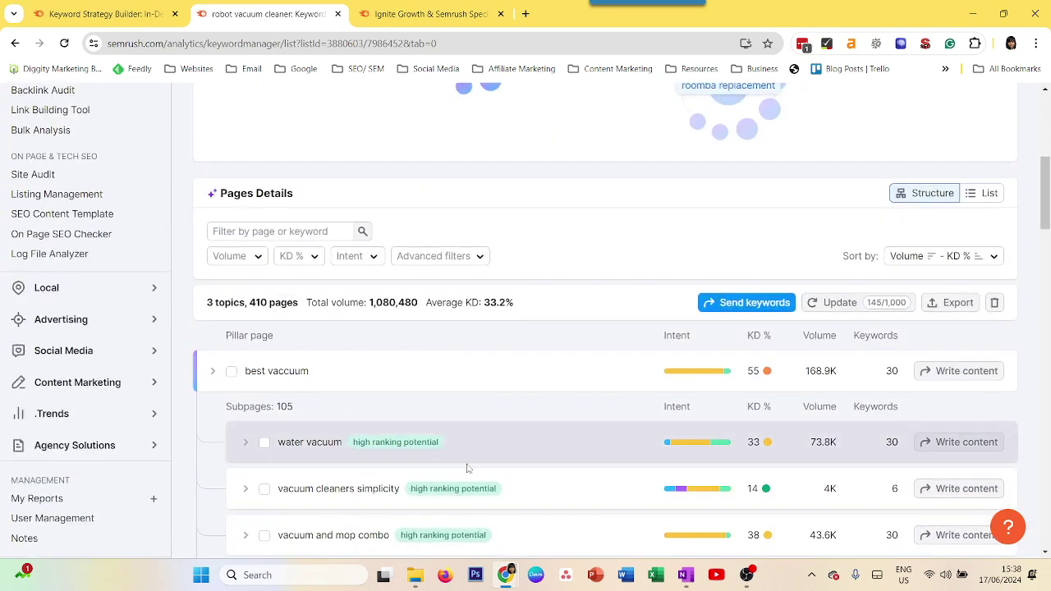
pyautogui.scroll(-2, 344, 360)
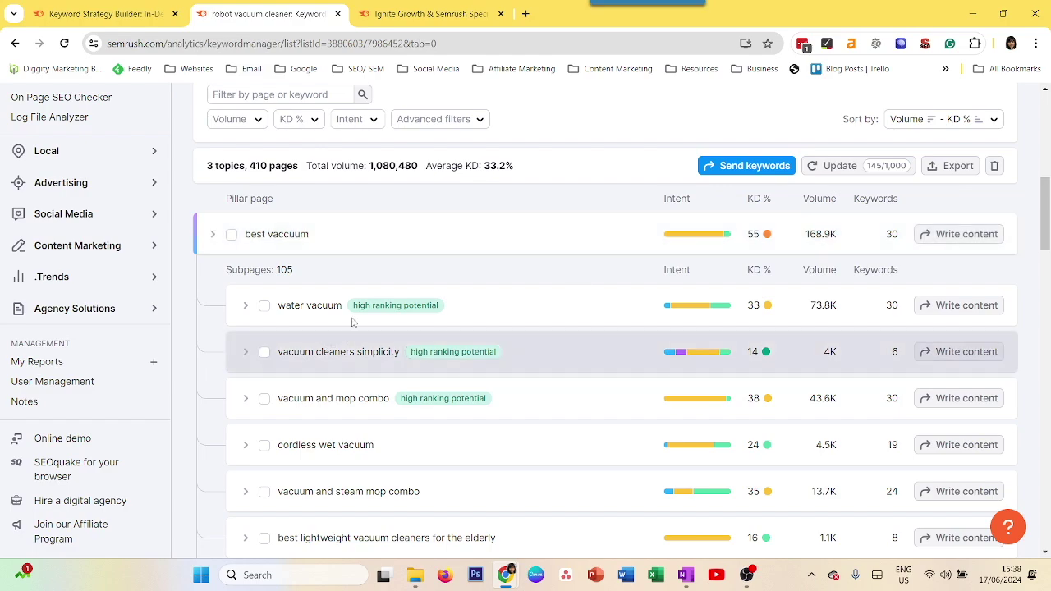
pyautogui.scroll(-7, 336, 404)
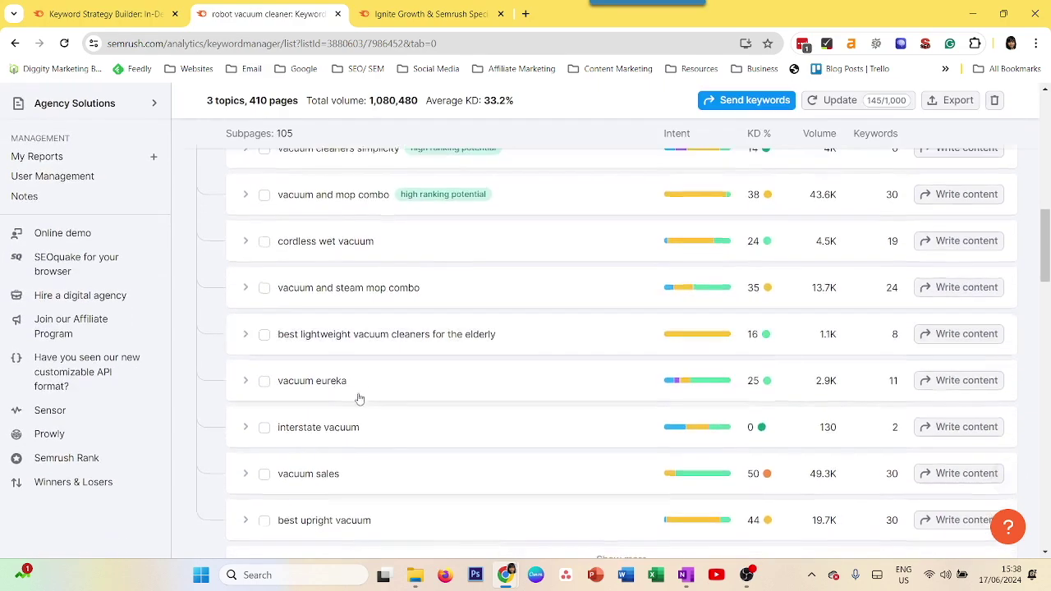
pyautogui.scroll(5, 385, 384)
pyautogui.scroll(5, 385, 384)
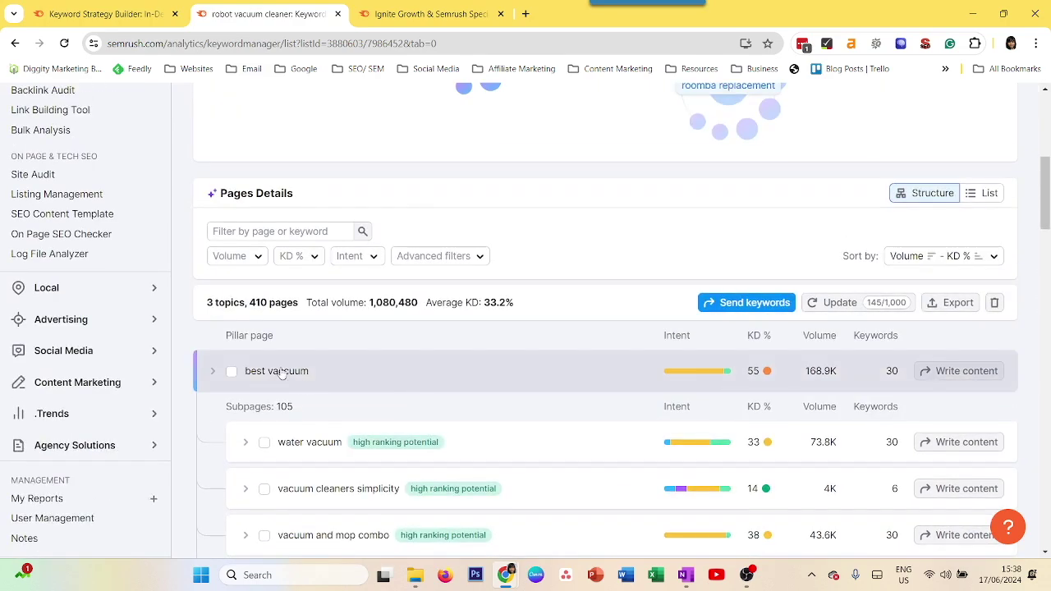
# Step: Examine the subpages and high ranking potential labels under the "roomba replacement" and "aspiradora robot" pillar pages, and return to the topical overview
pyautogui.scroll(-15, 399, 425)
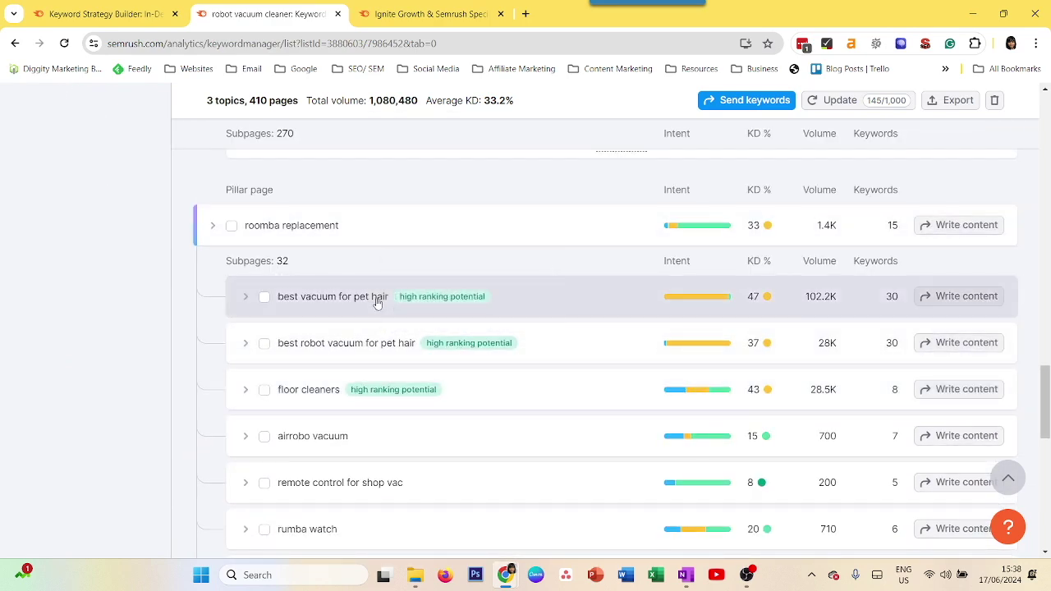
pyautogui.scroll(-1, 388, 323)
pyautogui.scroll(-1, 389, 323)
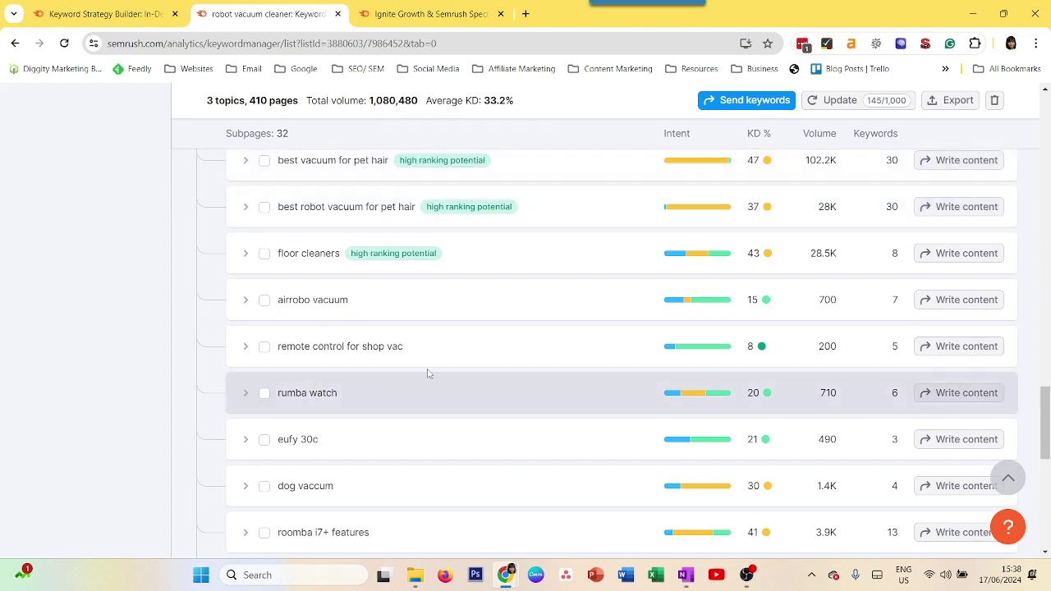
pyautogui.scroll(-2, 432, 380)
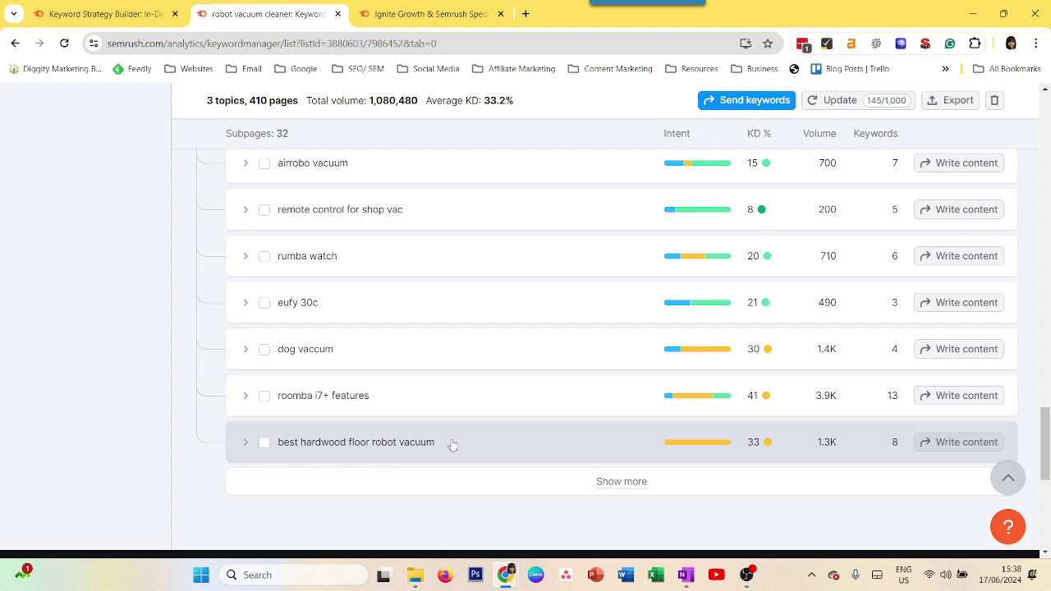
pyautogui.scroll(4, 451, 457)
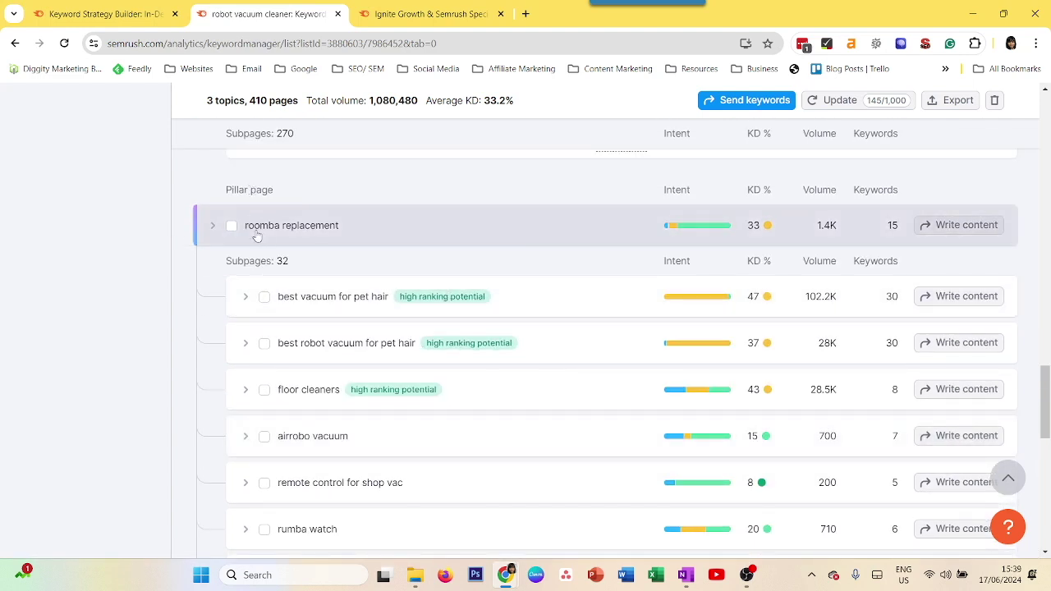
pyautogui.scroll(16, 496, 300)
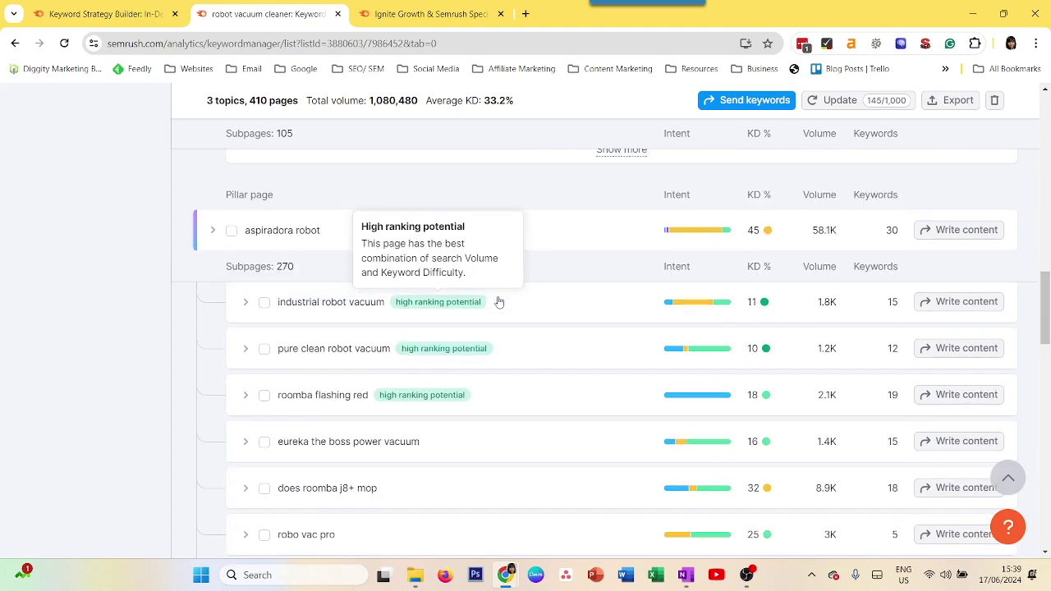
pyautogui.scroll(8, 500, 302)
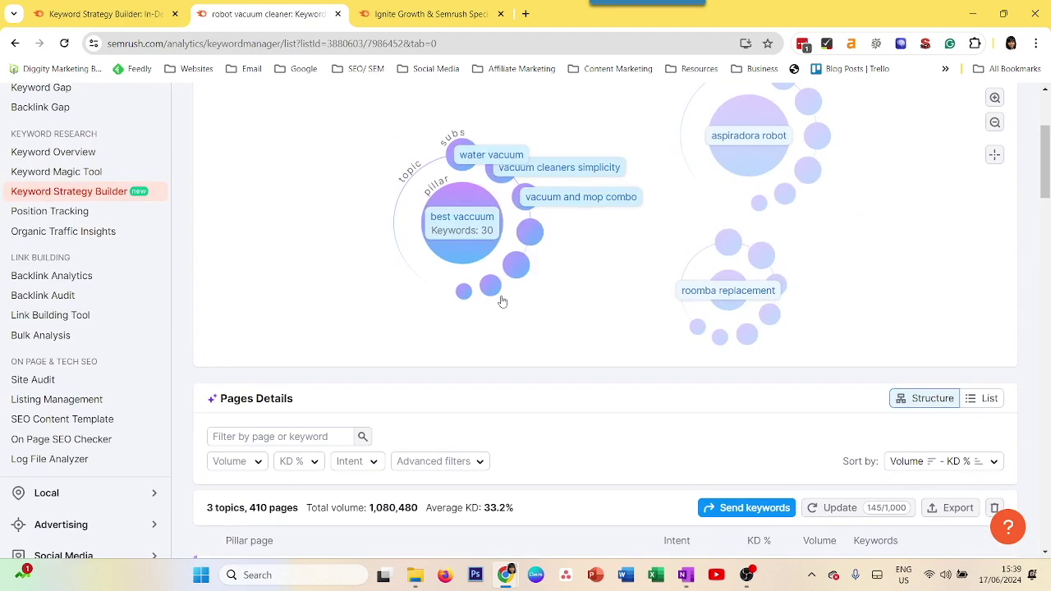
pyautogui.scroll(3, 571, 234)
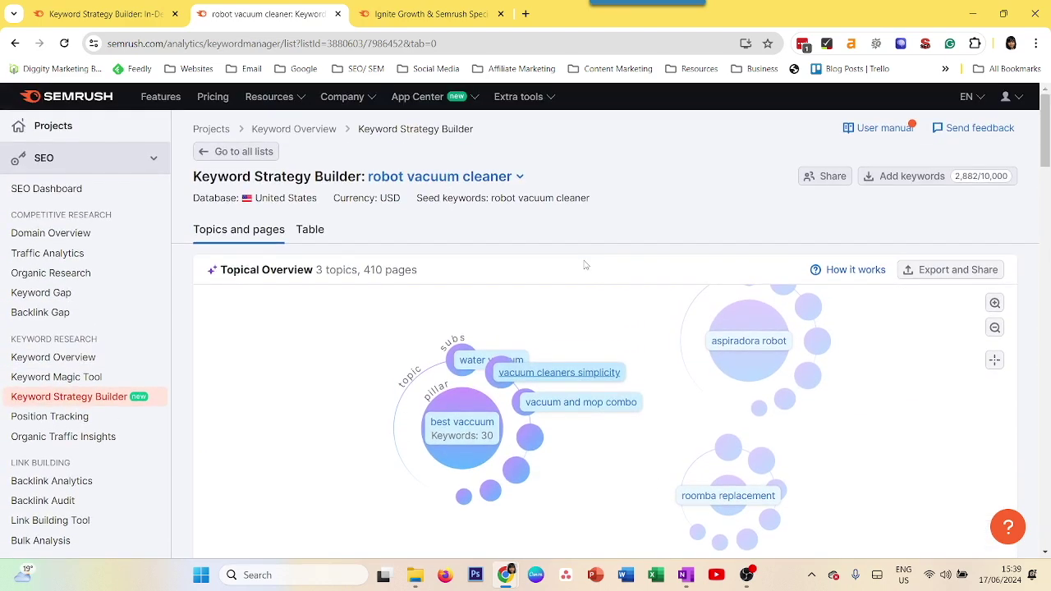